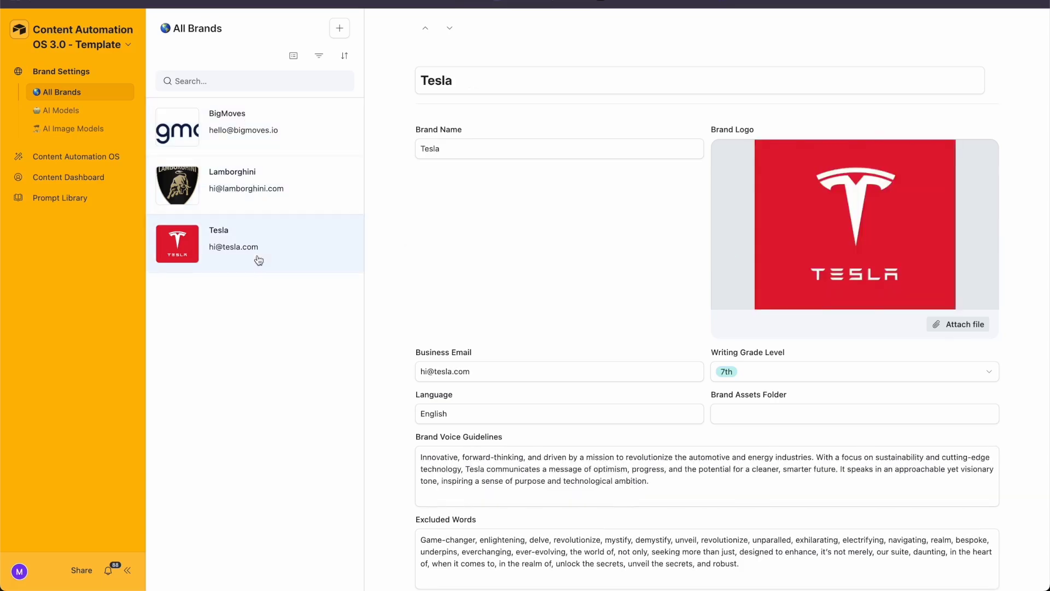
# Review the openai/gpt-4o AI model and the dall-e-3 and flux-dev image models in Brand Settings.
pyautogui.scroll(-6, 381, 272)
pyautogui.click(61, 110)
pyautogui.scroll(-1, 235, 305)
pyautogui.click(222, 399)
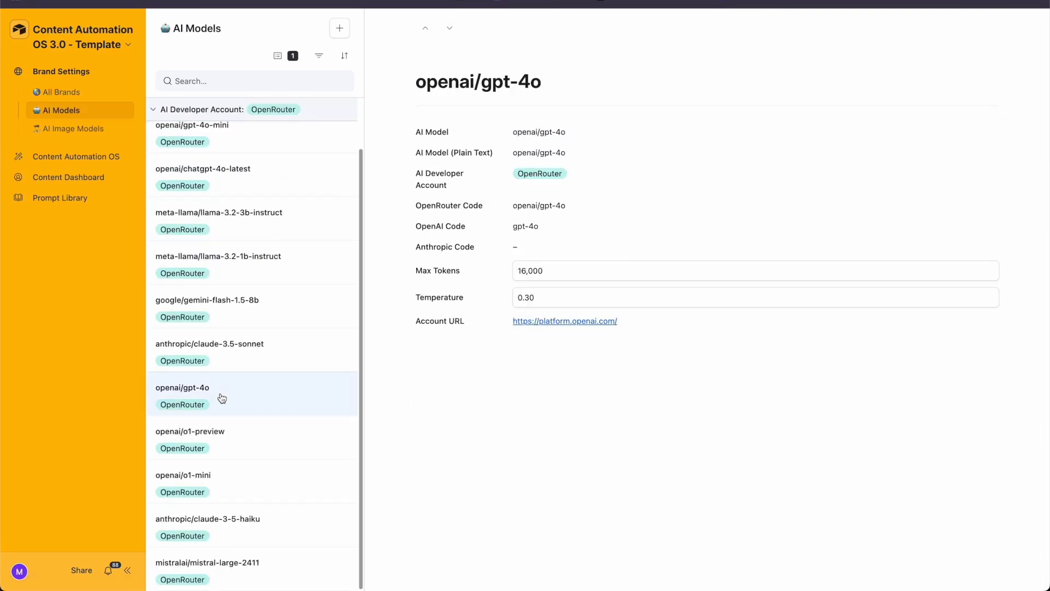
pyautogui.click(82, 127)
pyautogui.click(219, 344)
pyautogui.click(213, 414)
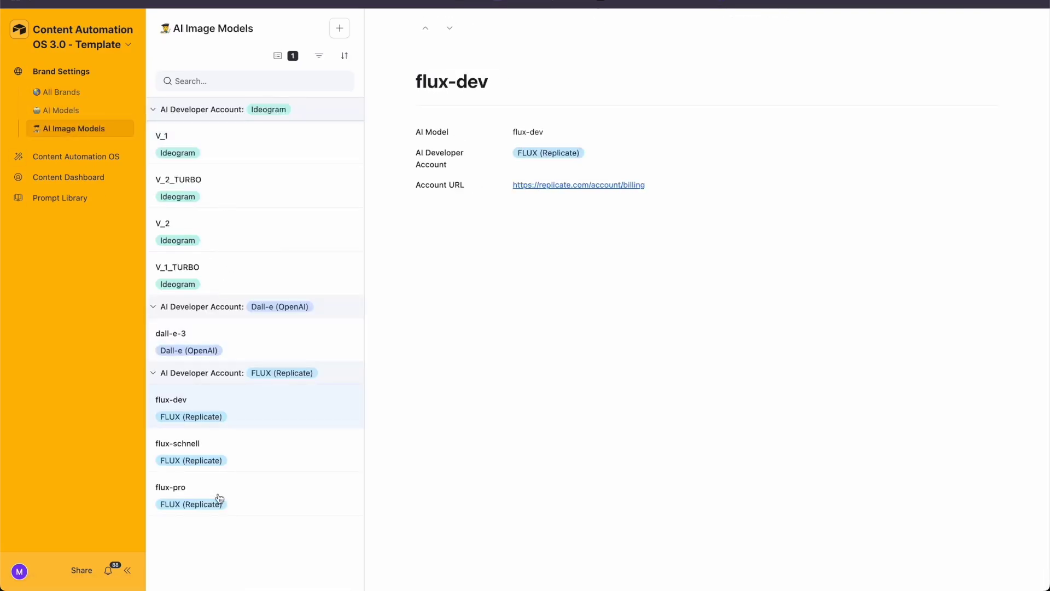
# Go to Content Automation OS's YouTube Video Flow page and scroll through its transcript.
pyautogui.click(76, 156)
pyautogui.click(239, 70)
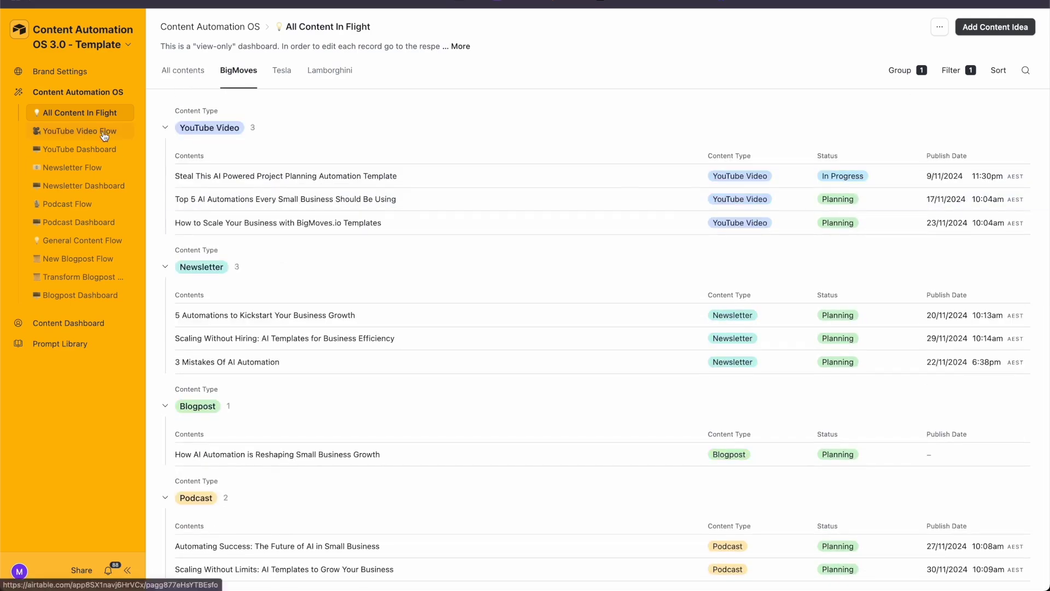
pyautogui.click(104, 132)
pyautogui.scroll(-20, 159, 211)
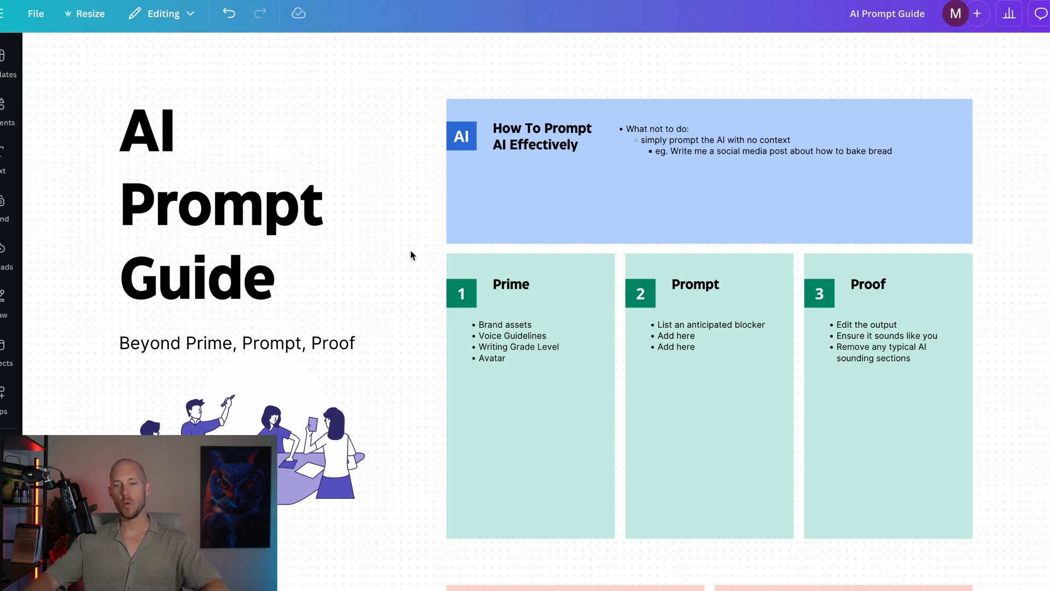
# Scroll the Canva AI Prompt Guide down to the How To Prompt AI Effectively panel.
pyautogui.scroll(-1, 409, 252)
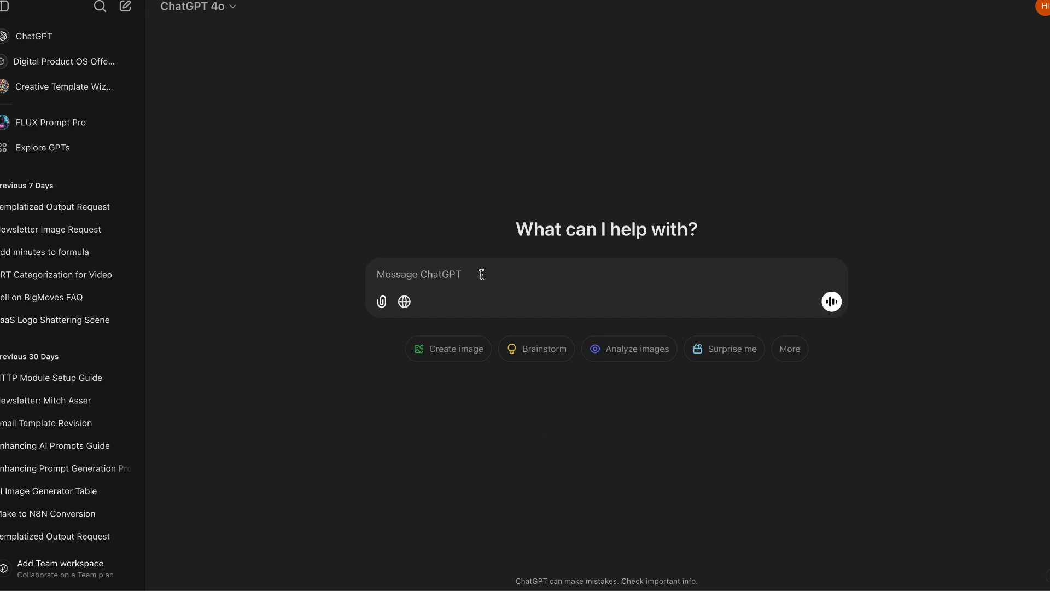
# Ask ChatGPT to 'Write me a social media post about how to bake bread'.
pyautogui.write('Write me a social media post about how to b')
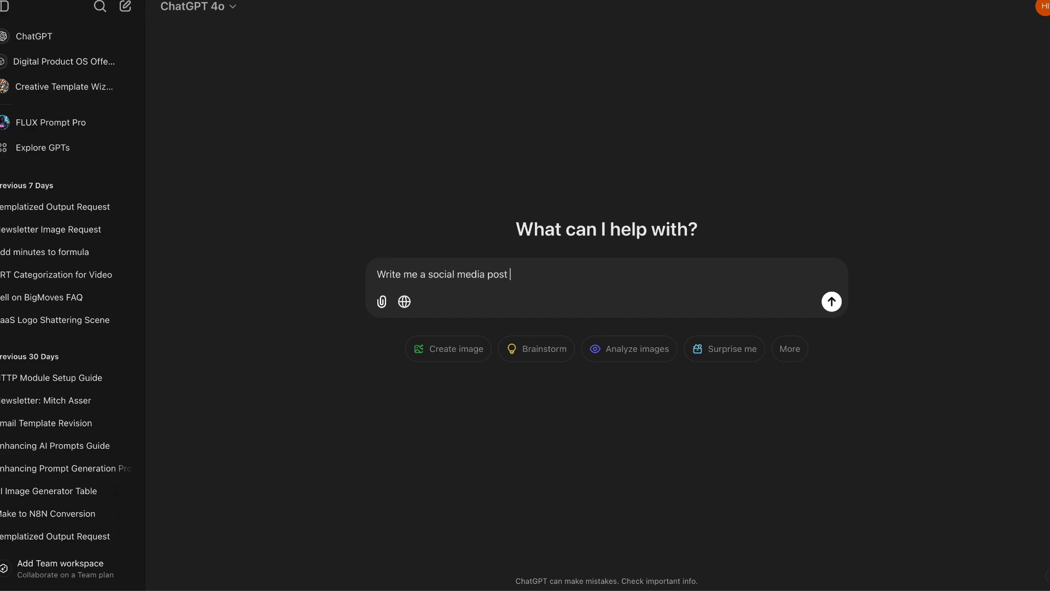
pyautogui.write('ake bread')
pyautogui.press('Return')
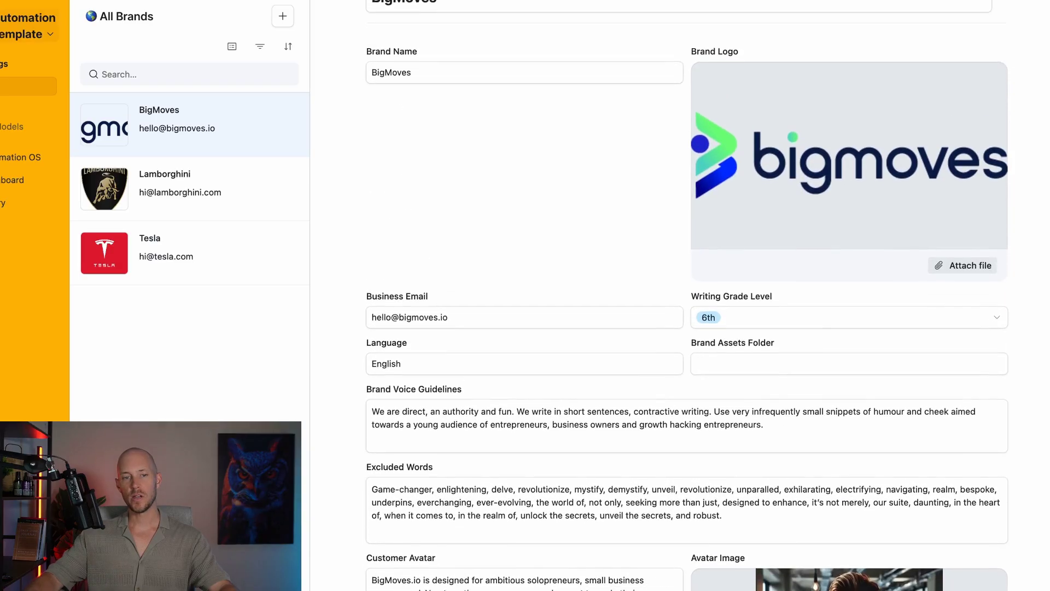
# Highlight the BigMoves brand's Brand Voice Guidelines and Excluded Words fields.
pyautogui.scroll(-5, 422, 126)
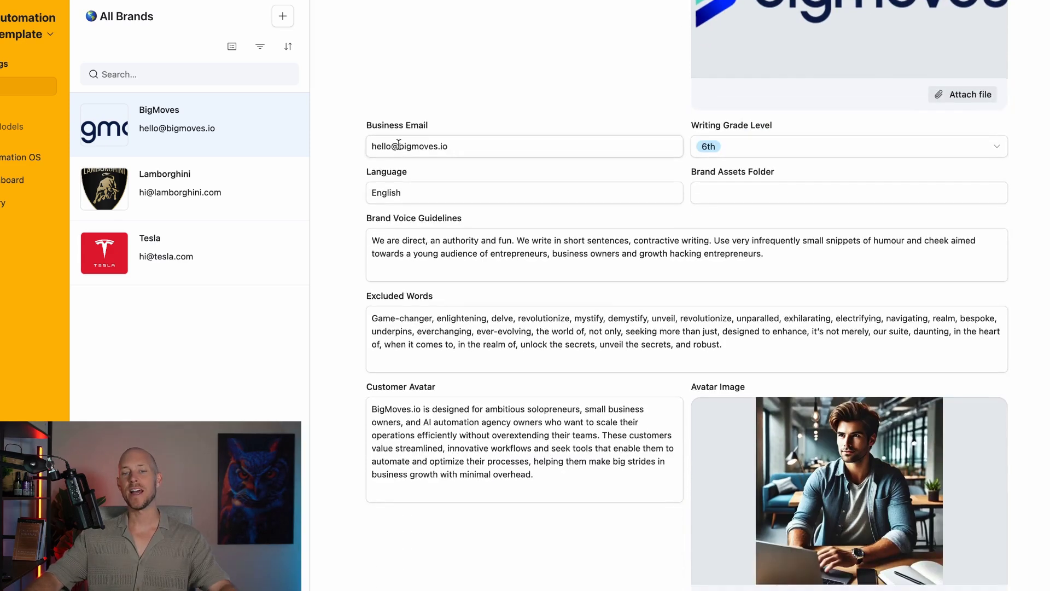
pyautogui.scroll(-1, 336, 225)
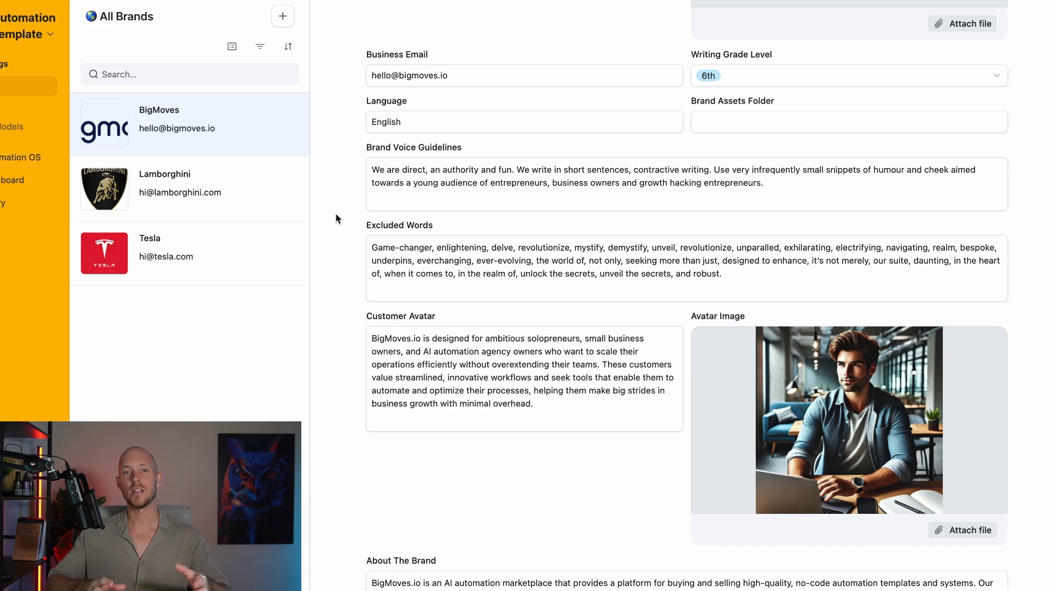
pyautogui.moveTo(380, 147); pyautogui.dragTo(466, 158)
pyautogui.moveTo(388, 225); pyautogui.dragTo(433, 225)
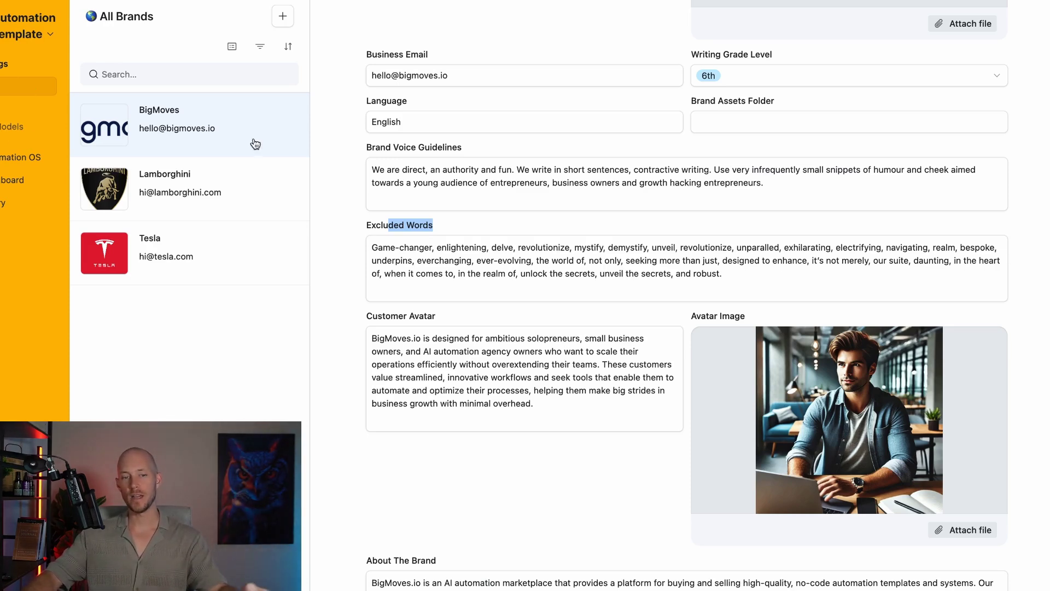
pyautogui.scroll(-2, 629, 219)
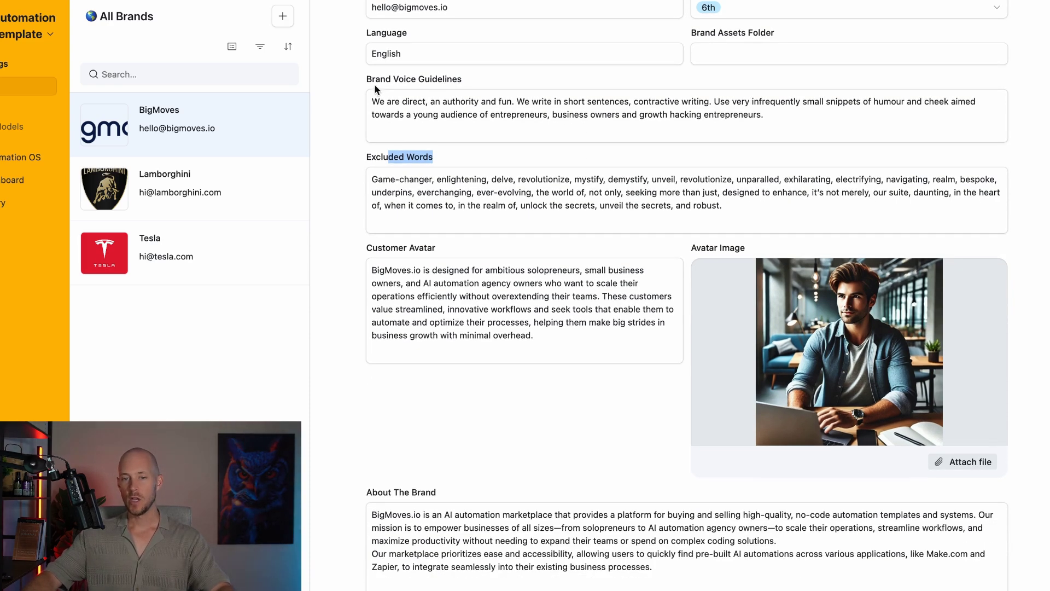
pyautogui.moveTo(375, 82); pyautogui.dragTo(477, 89)
# Highlight the Customer Avatar field, then go to Prompt Library's Content Copywriting Prompts.
pyautogui.scroll(2, 476, 90)
pyautogui.moveTo(704, 74); pyautogui.dragTo(821, 73)
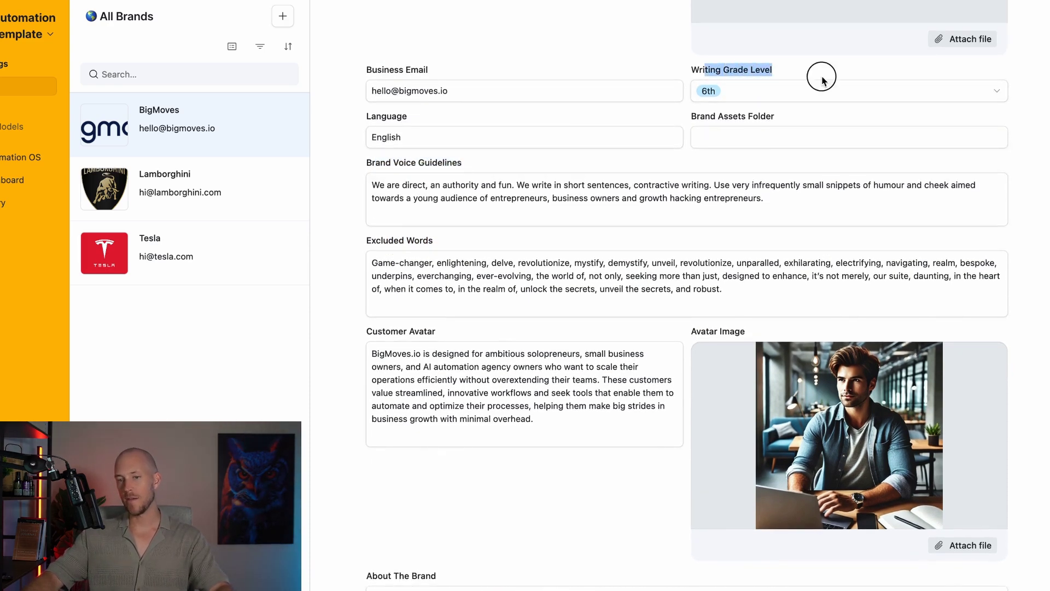
pyautogui.scroll(-3, 360, 227)
pyautogui.moveTo(388, 131); pyautogui.dragTo(498, 138)
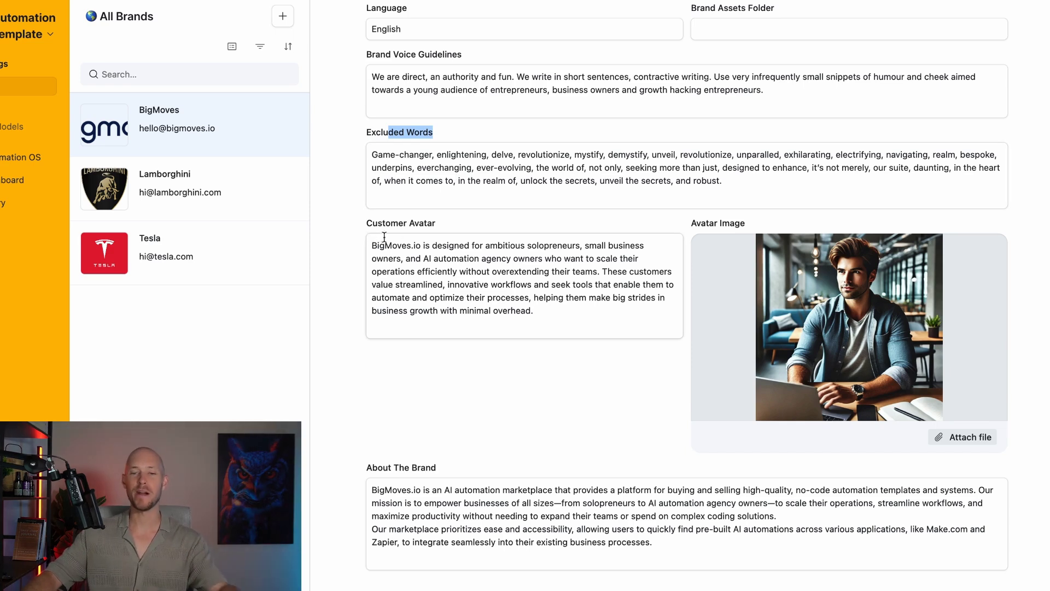
pyautogui.moveTo(377, 225); pyautogui.dragTo(511, 224)
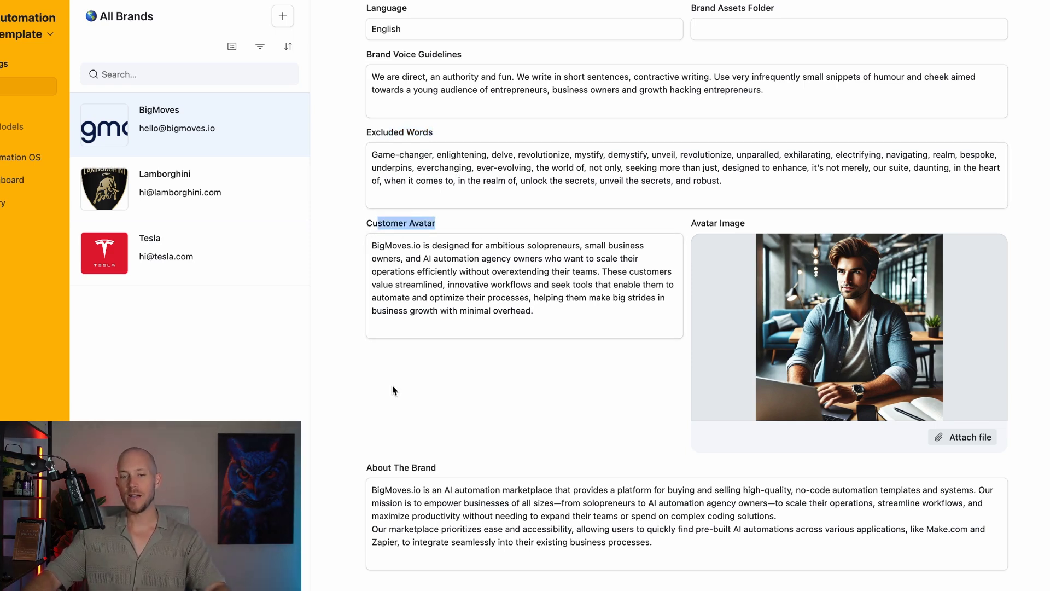
pyautogui.moveTo(384, 465); pyautogui.dragTo(503, 469)
pyautogui.click(486, 398)
pyautogui.scroll(3, 465, 350)
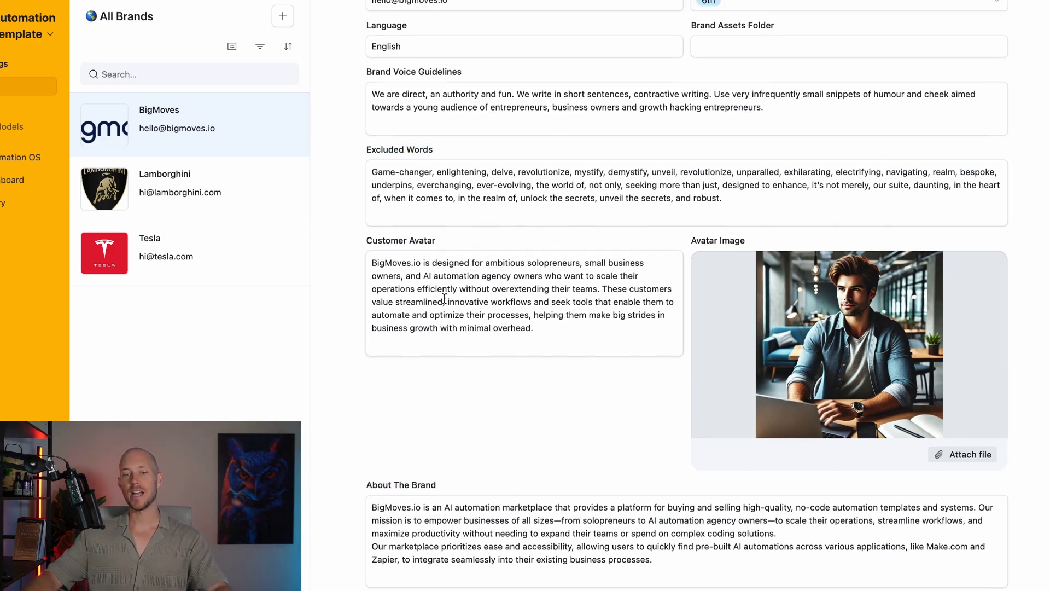
pyautogui.scroll(-1, 443, 296)
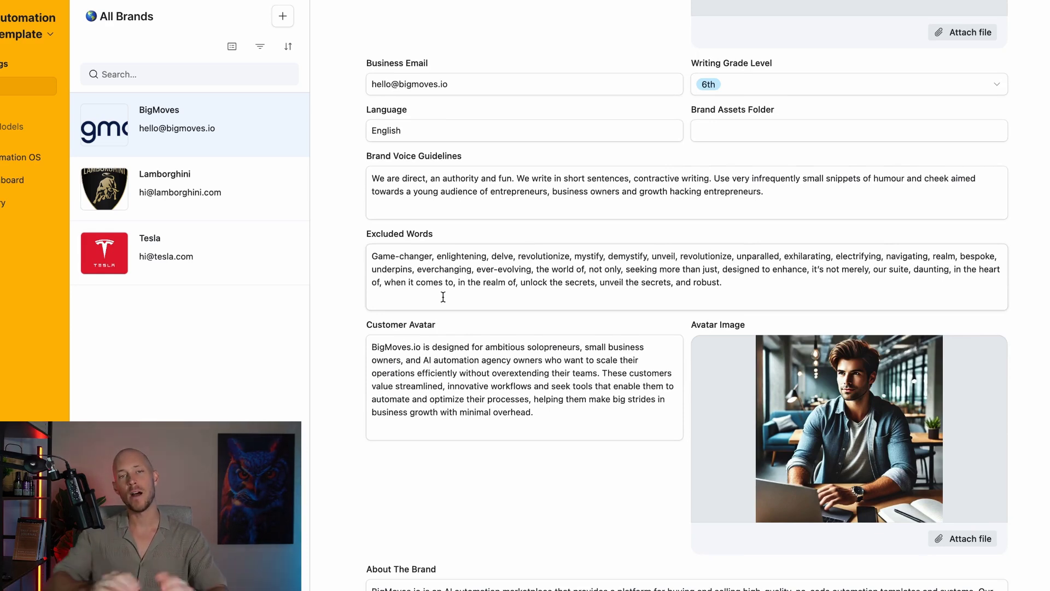
pyautogui.click(5, 202)
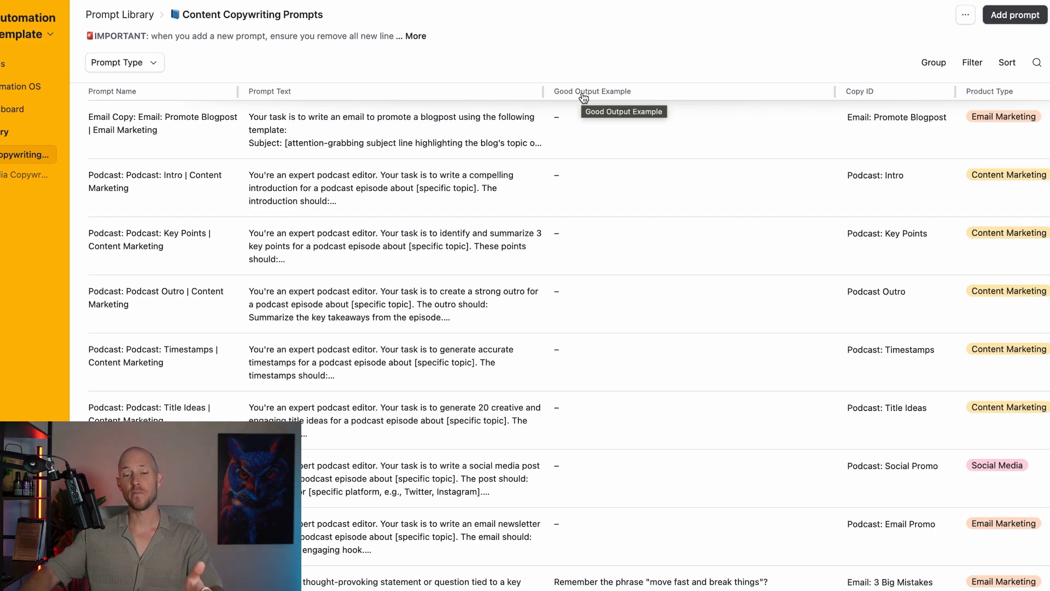
# Open the Newsletter: Email: 3 Big Mistakes prompt and read its template through the Good Output Example.
pyautogui.click(596, 421)
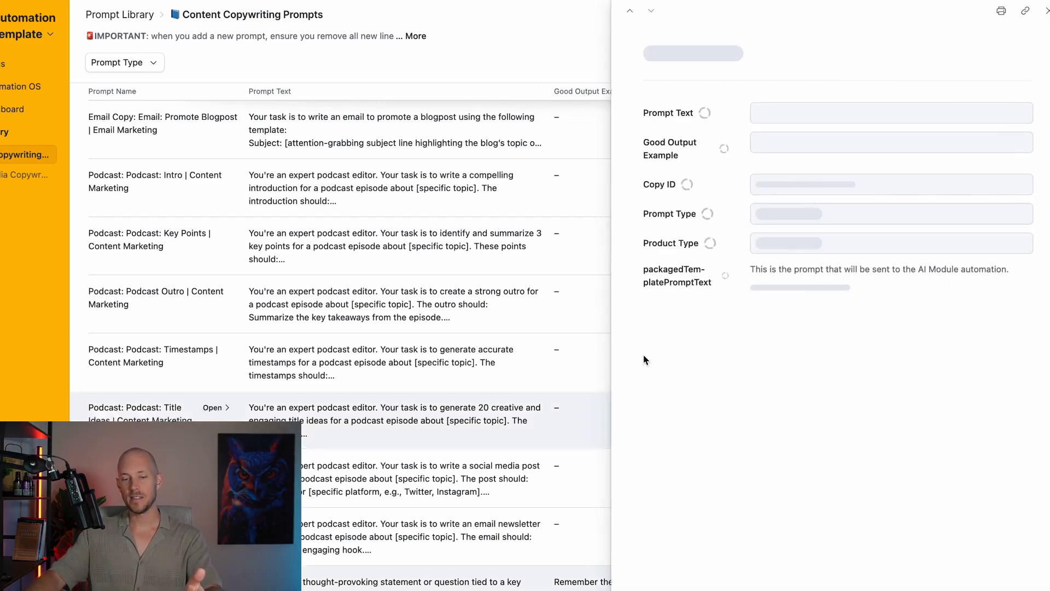
pyautogui.moveTo(767, 53); pyautogui.dragTo(956, 53)
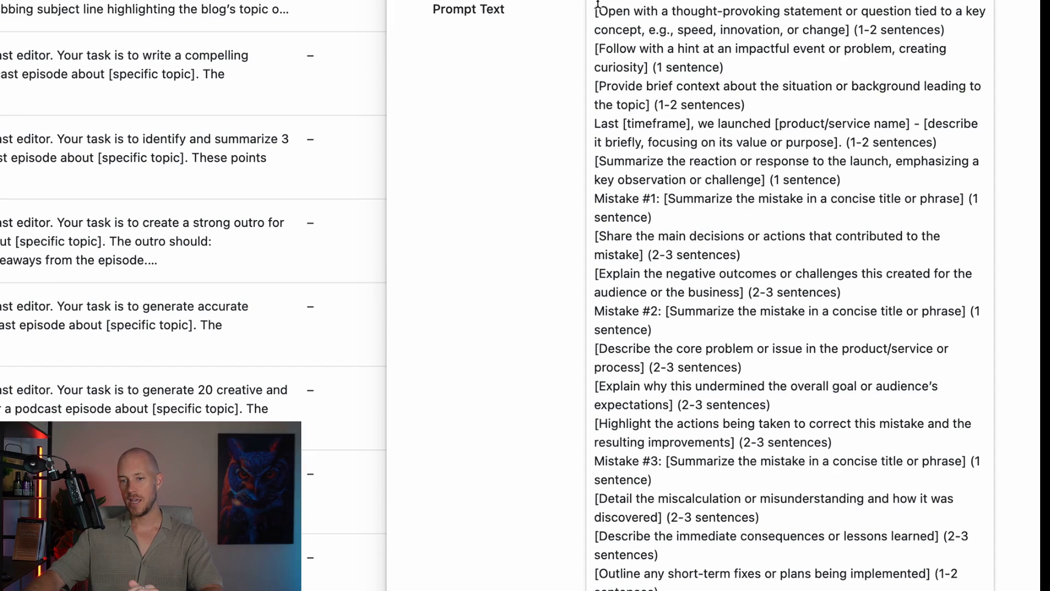
pyautogui.moveTo(754, 144); pyautogui.dragTo(995, 156)
pyautogui.click(638, 48)
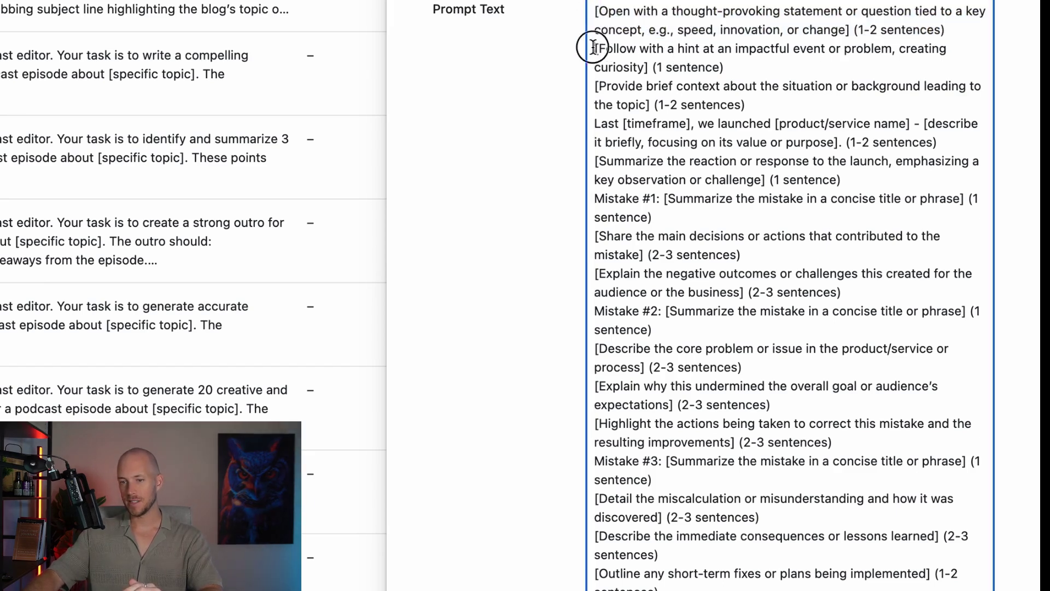
pyautogui.moveTo(593, 49); pyautogui.dragTo(786, 71)
pyautogui.moveTo(594, 86); pyautogui.dragTo(769, 103)
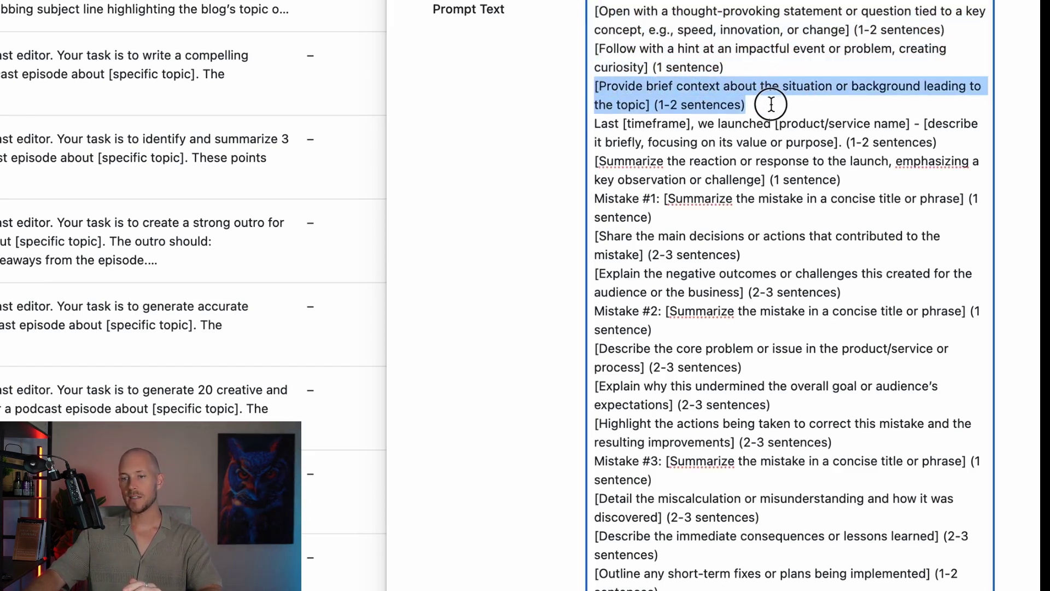
pyautogui.moveTo(594, 124); pyautogui.dragTo(963, 141)
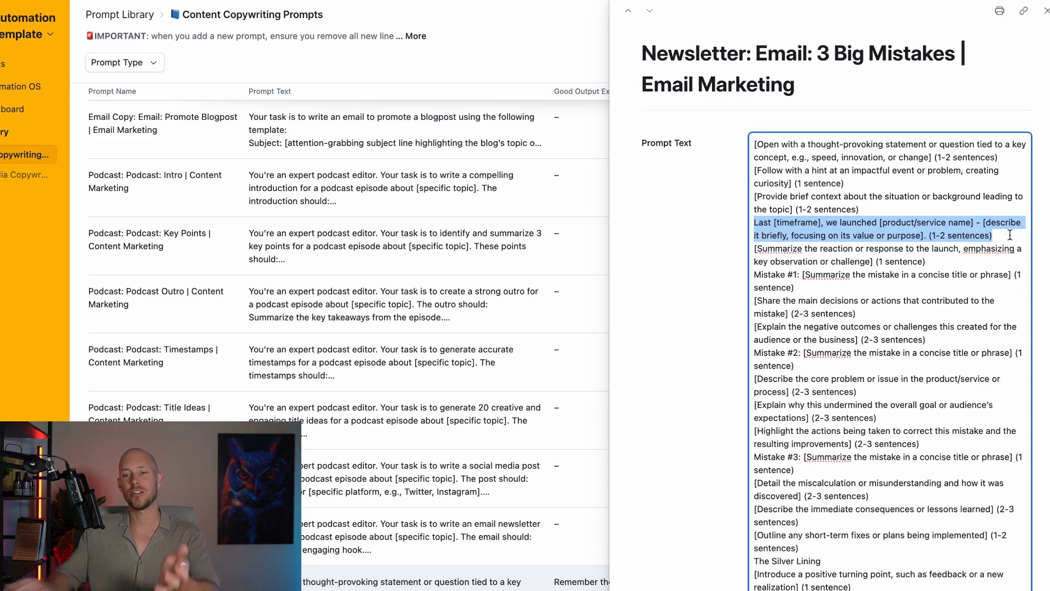
pyautogui.scroll(-5, 859, 267)
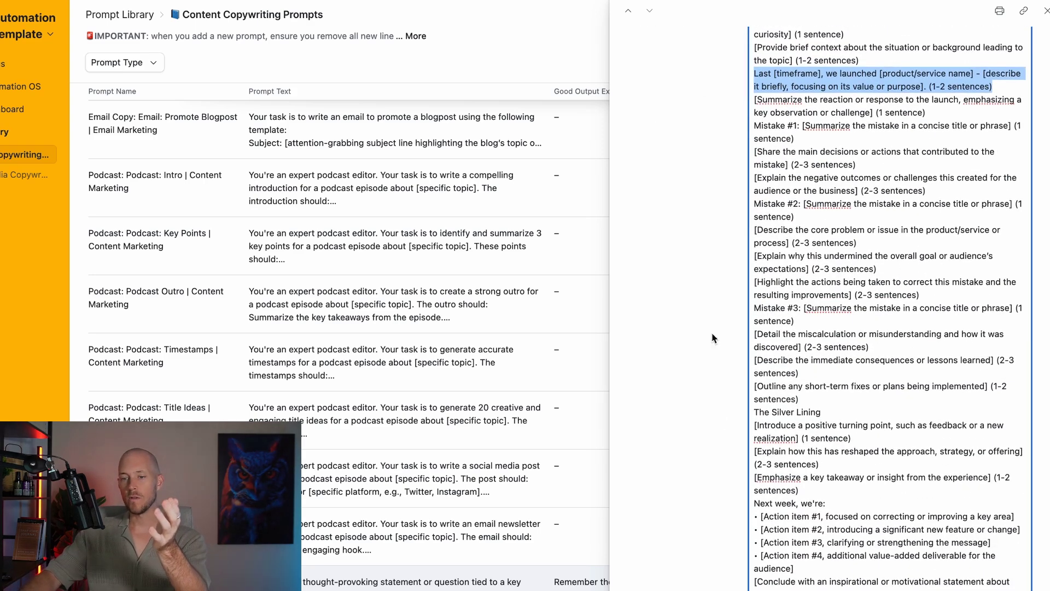
pyautogui.scroll(-18, 713, 338)
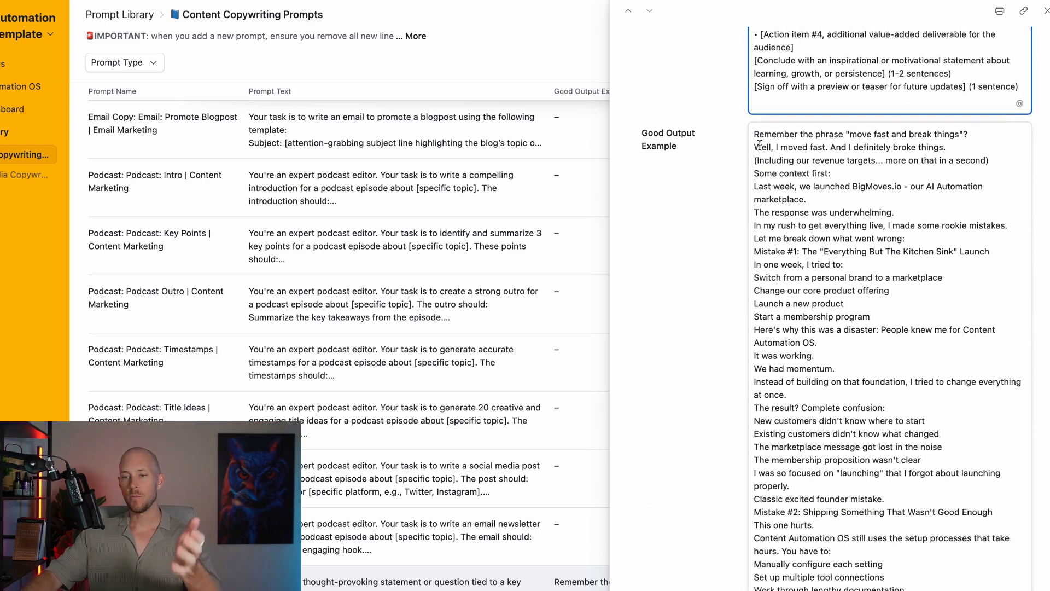
pyautogui.moveTo(760, 145); pyautogui.dragTo(936, 512)
pyautogui.scroll(-10, 936, 504)
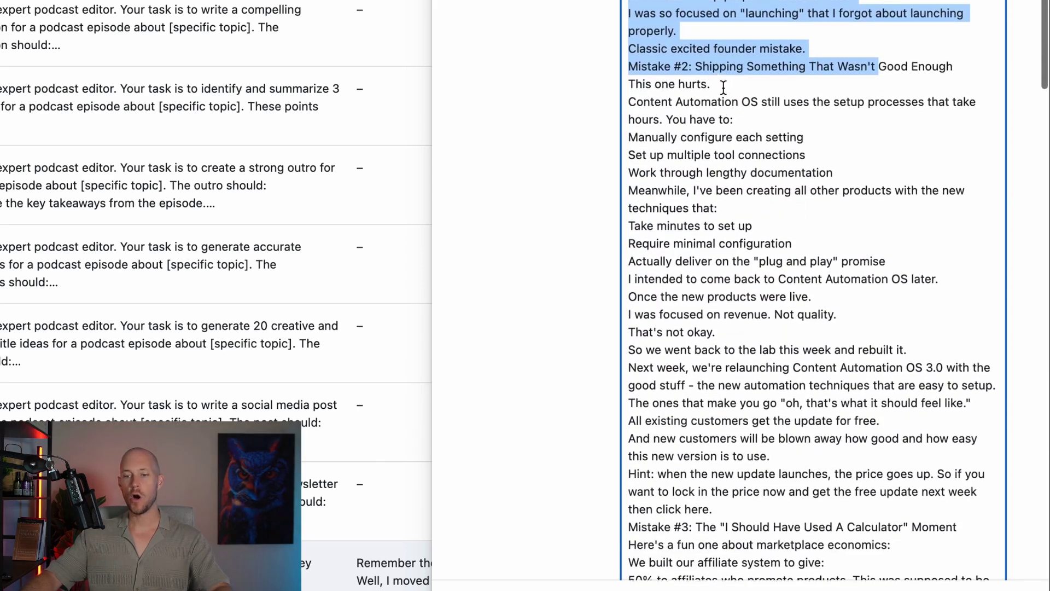
pyautogui.scroll(-1, 723, 86)
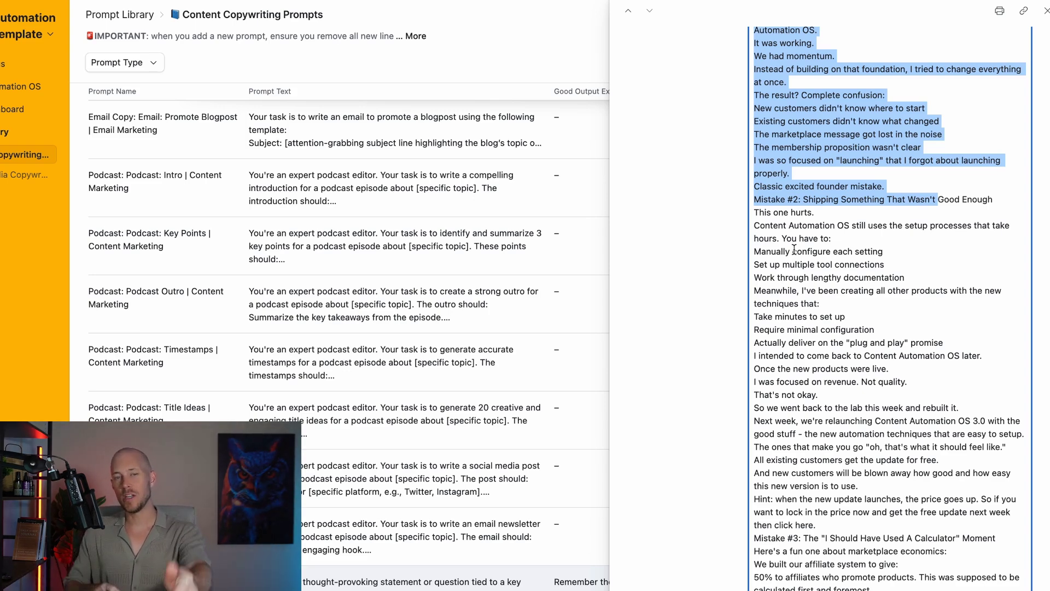
# Close the newsletter prompt and scroll the YouTube Video Workflow transcript down to section 4.
pyautogui.click(477, 48)
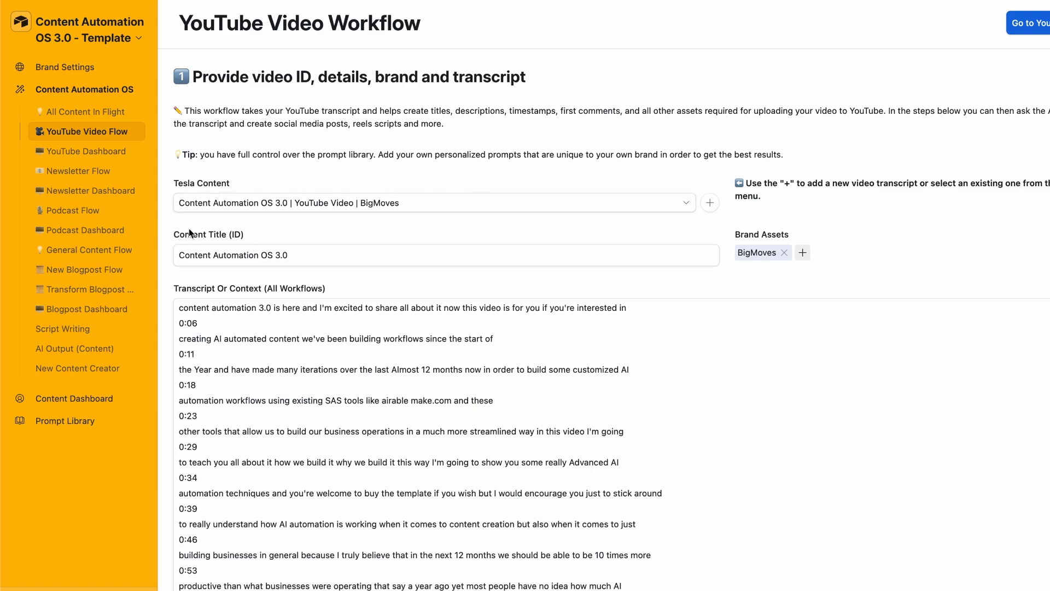
pyautogui.scroll(-2, 485, 160)
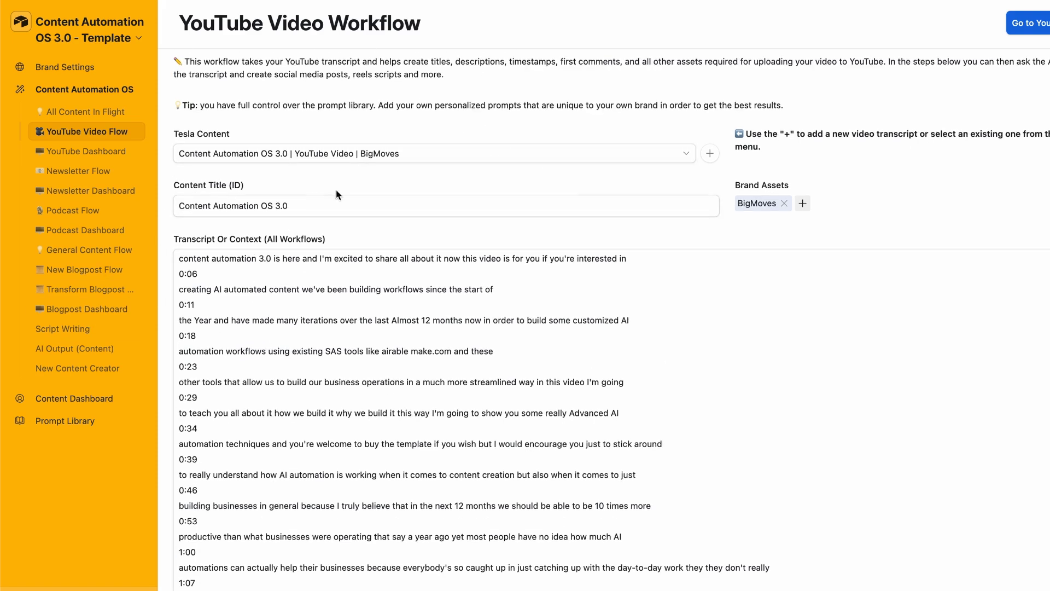
pyautogui.scroll(-20, 171, 252)
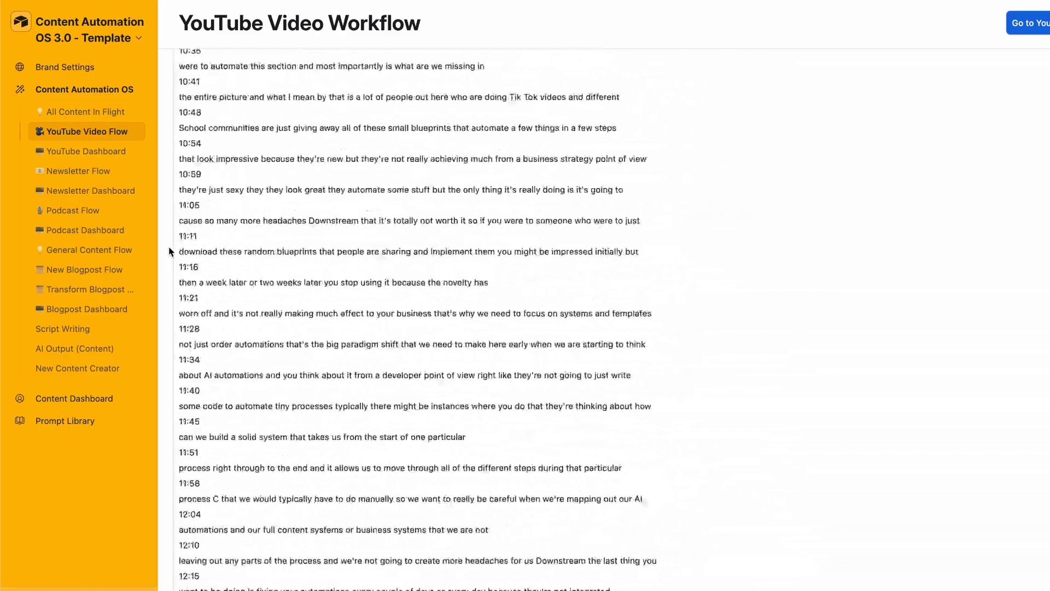
pyautogui.scroll(-20, 172, 251)
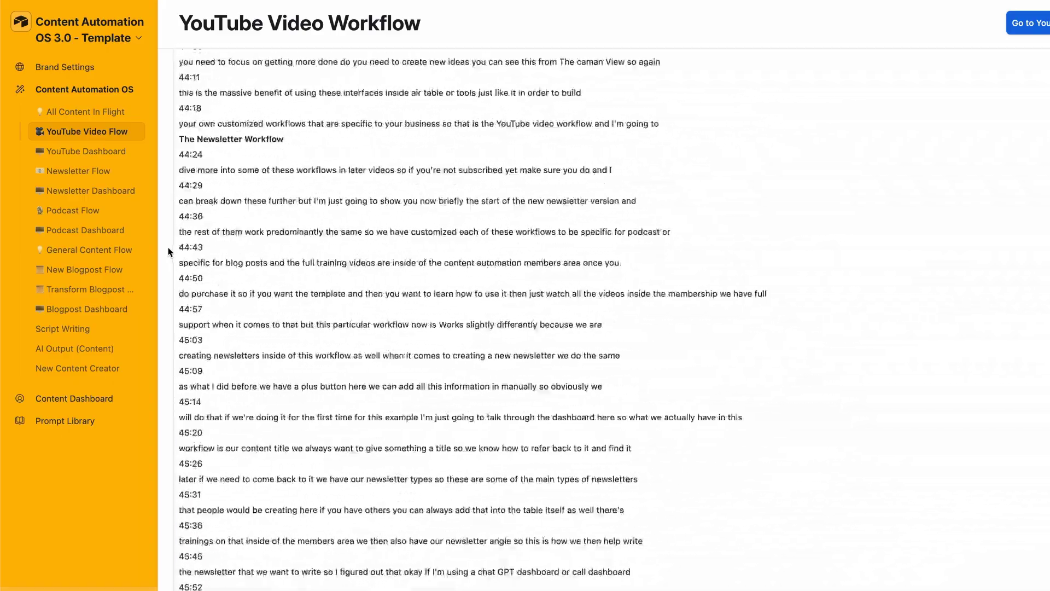
pyautogui.scroll(-20, 172, 251)
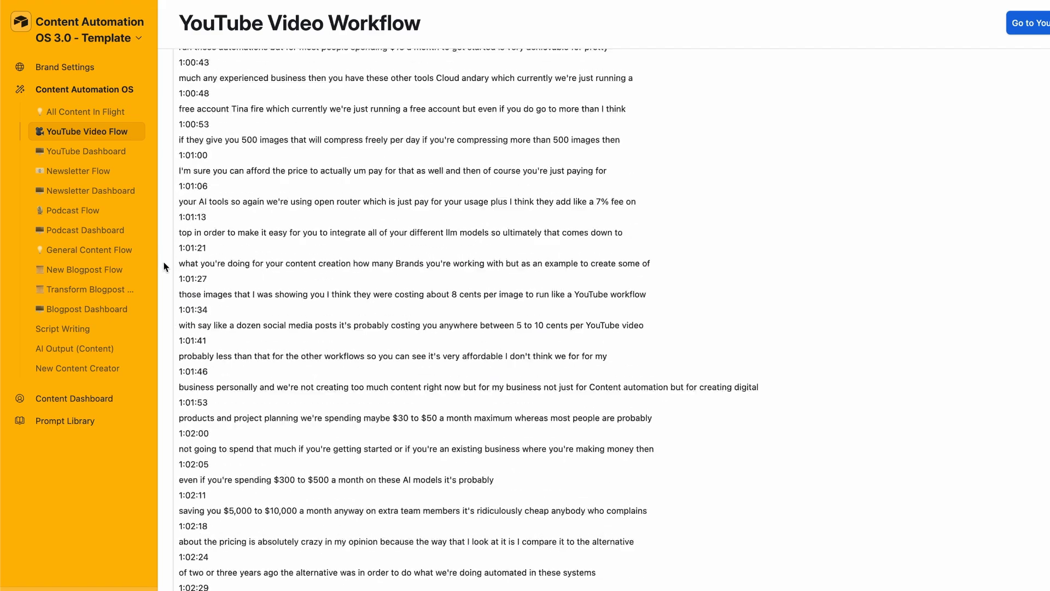
pyautogui.scroll(7, 162, 262)
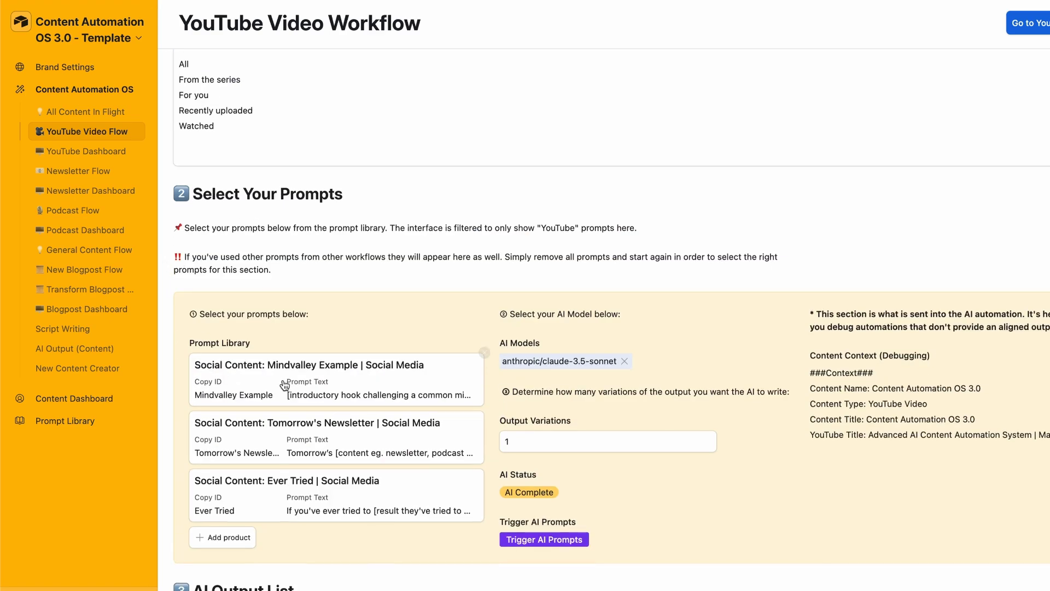
pyautogui.scroll(-2, 350, 264)
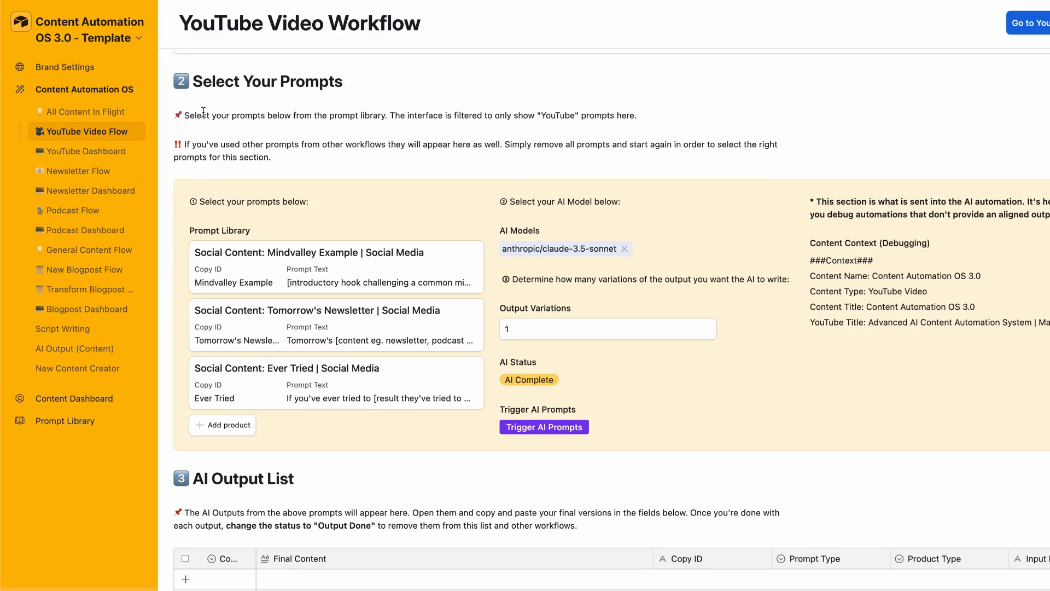
pyautogui.scroll(-10, 216, 119)
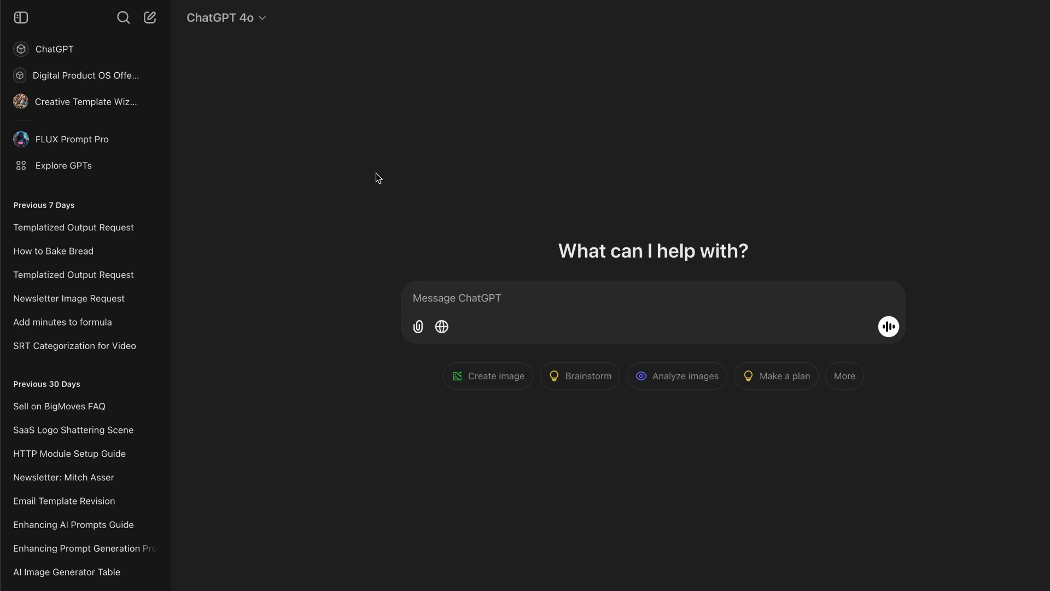
# Open the Creative Template Wizard GPT and send its 'Create a fully templatized output' starter.
pyautogui.click(84, 104)
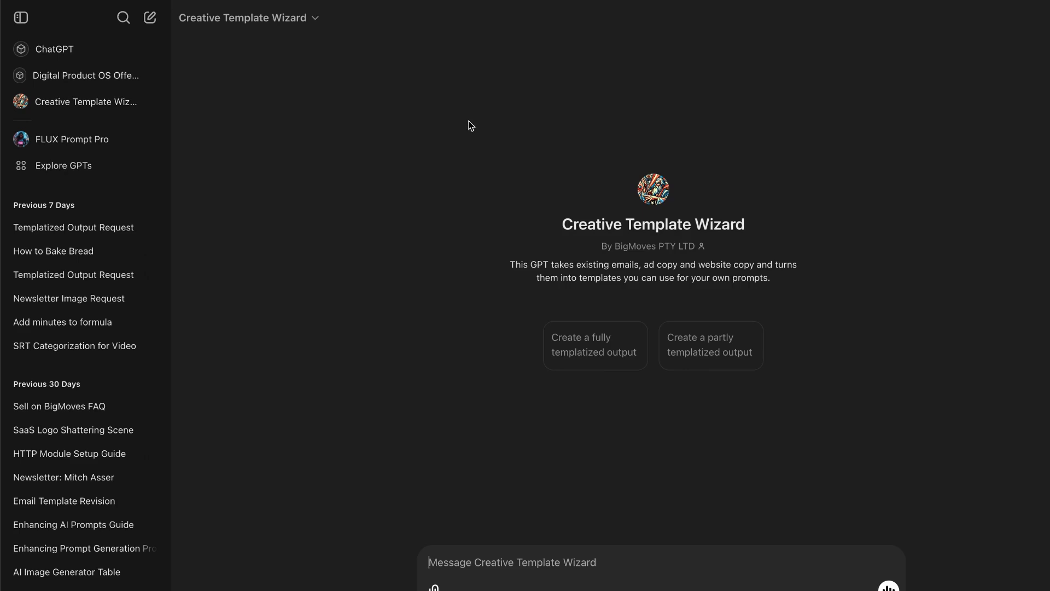
pyautogui.click(608, 353)
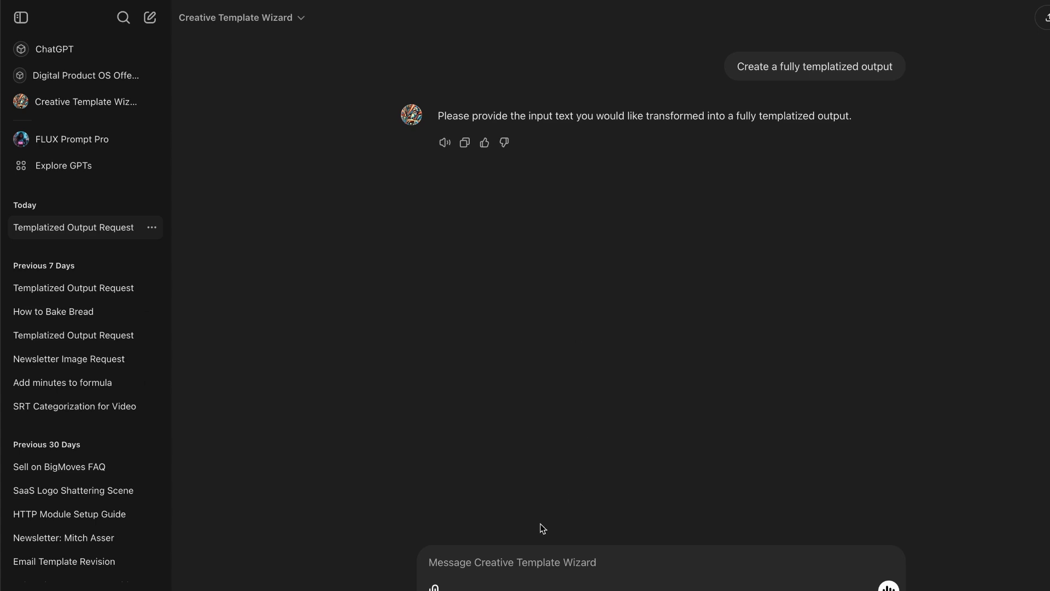
# Paste the artist-income email and send it to the Wizard for templatizing.
pyautogui.hotkey('ctrl', 'v')
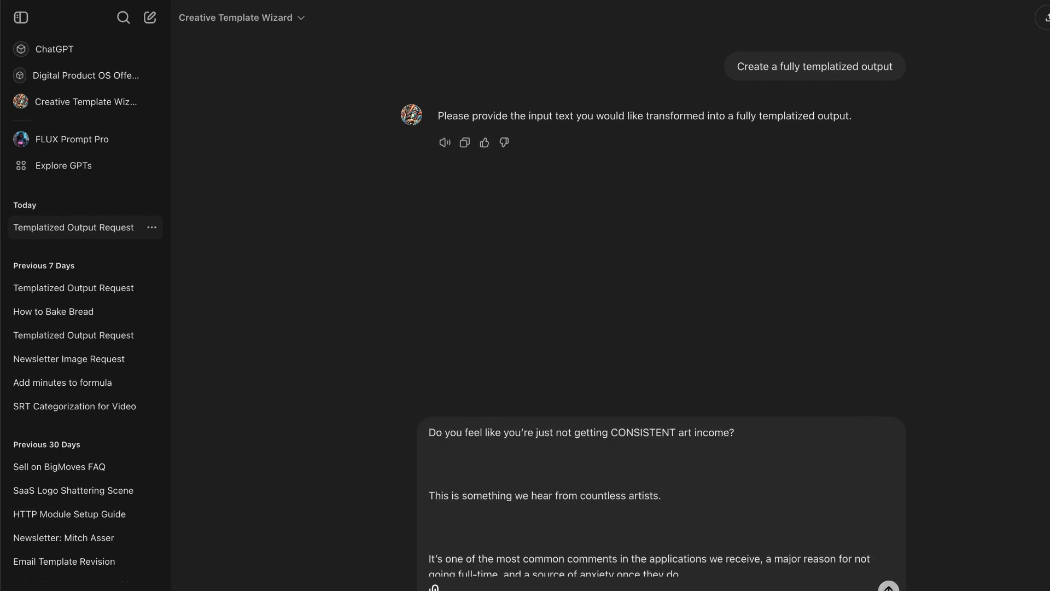
pyautogui.press('Return')
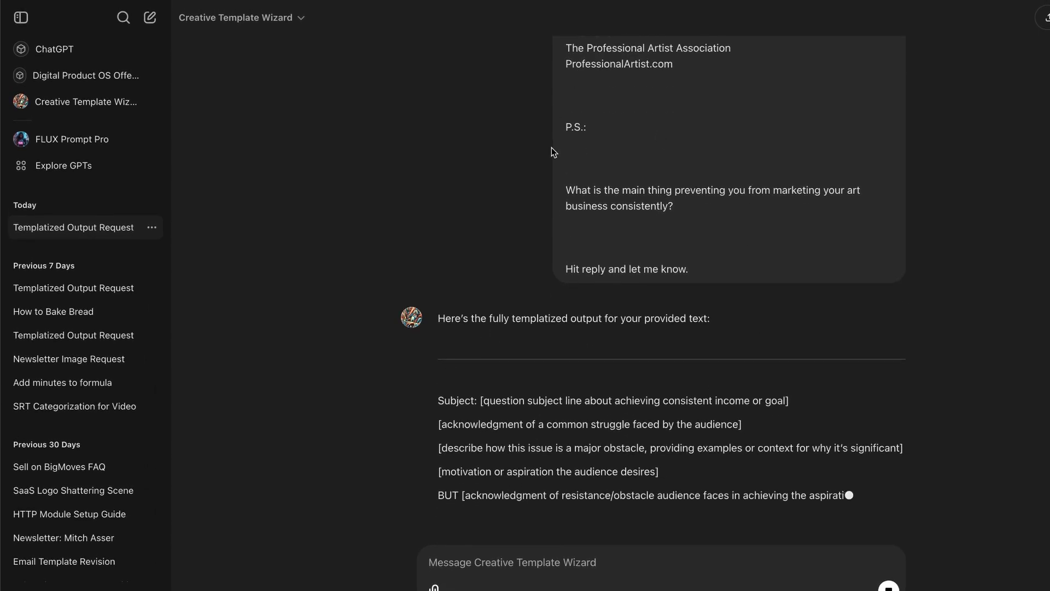
pyautogui.scroll(10, 530, 265)
# Review the bracketed template reply, highlighting its opening question and subject line placeholder.
pyautogui.tripleClick(606, 174)
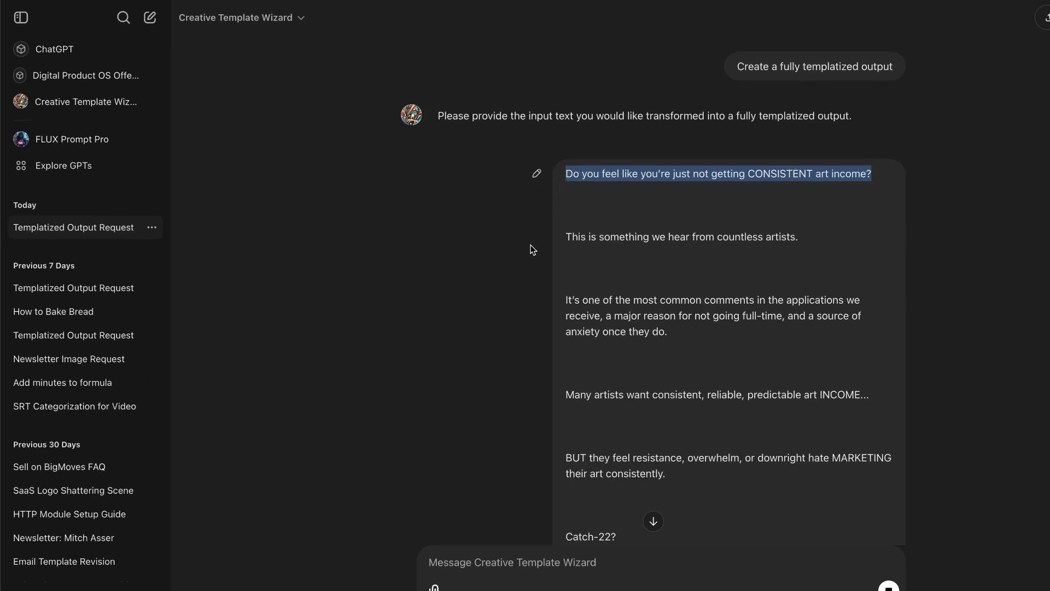
pyautogui.scroll(-10, 508, 274)
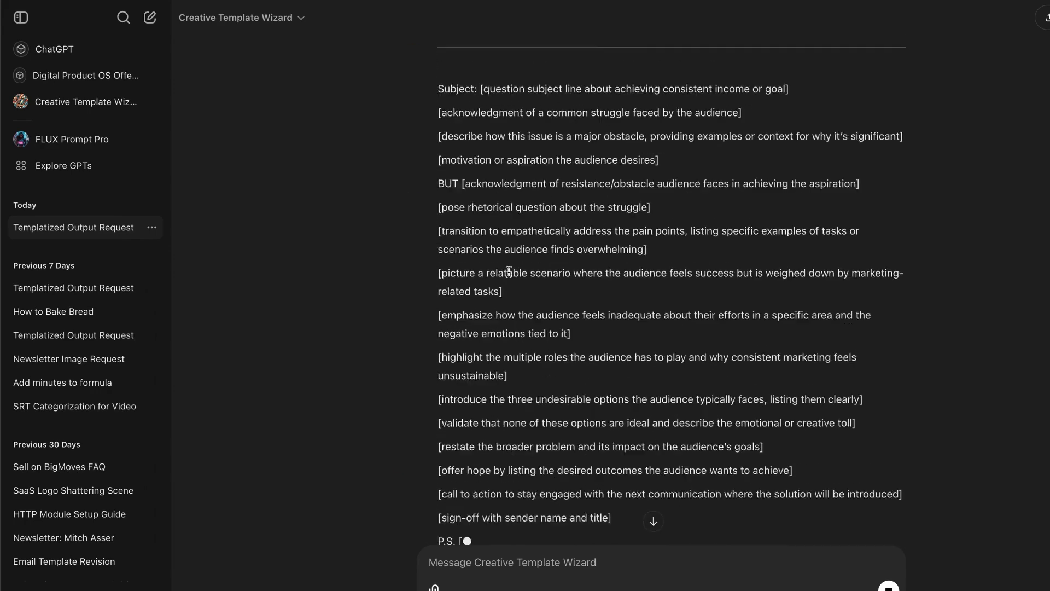
pyautogui.scroll(3, 509, 272)
pyautogui.moveTo(481, 263); pyautogui.dragTo(809, 268)
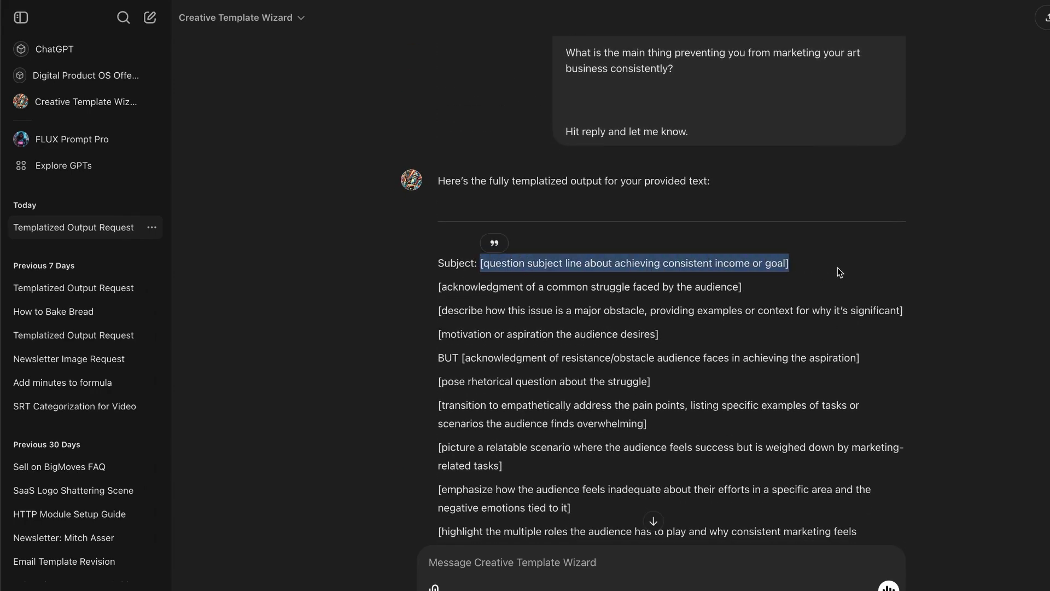
pyautogui.click(765, 263)
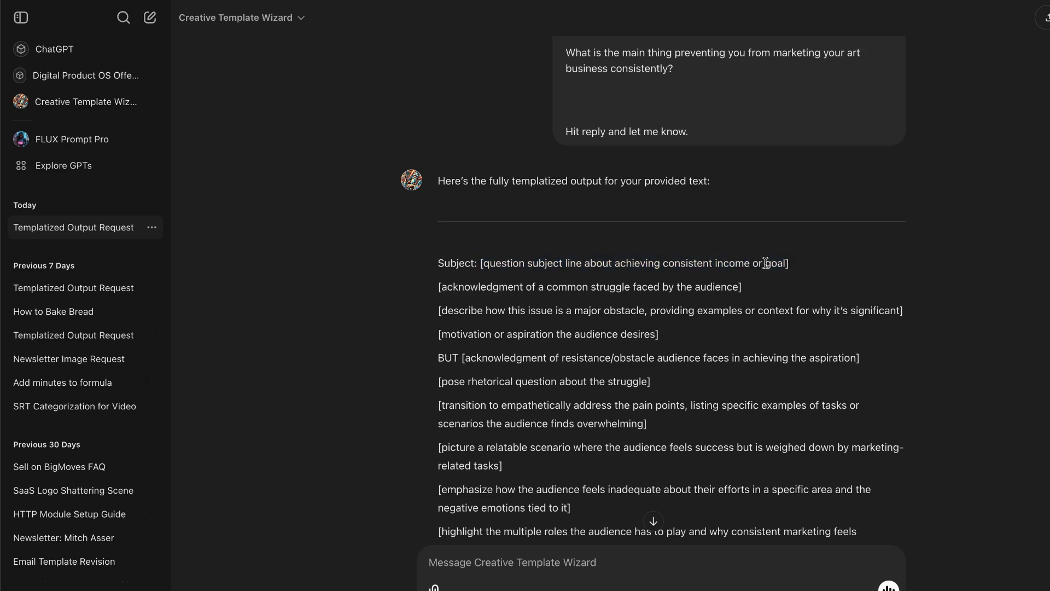
pyautogui.moveTo(723, 264); pyautogui.dragTo(787, 268)
pyautogui.click(458, 271)
pyautogui.scroll(-3, 458, 270)
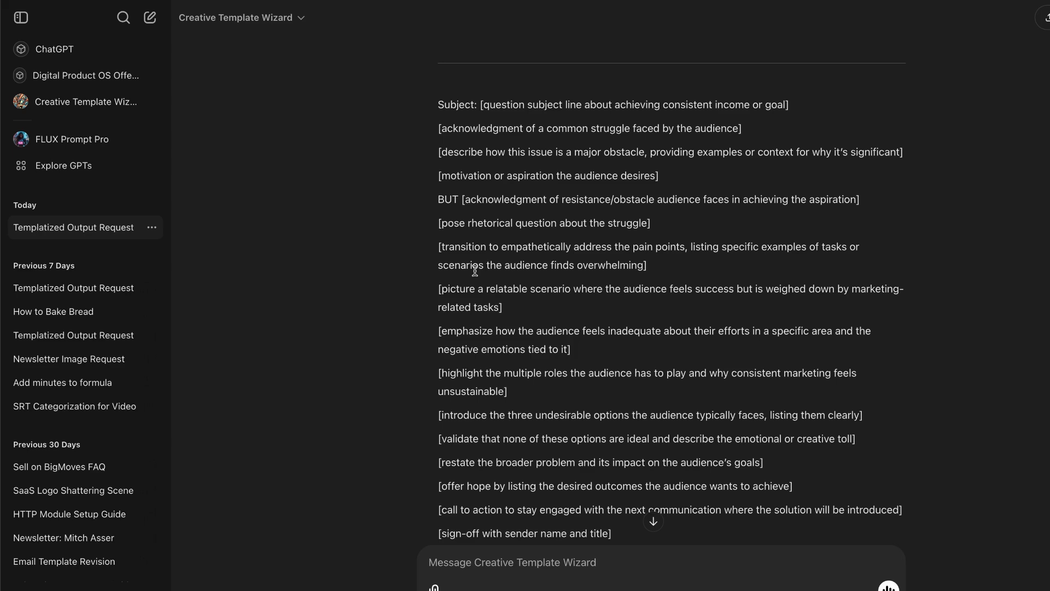
pyautogui.scroll(-2, 511, 268)
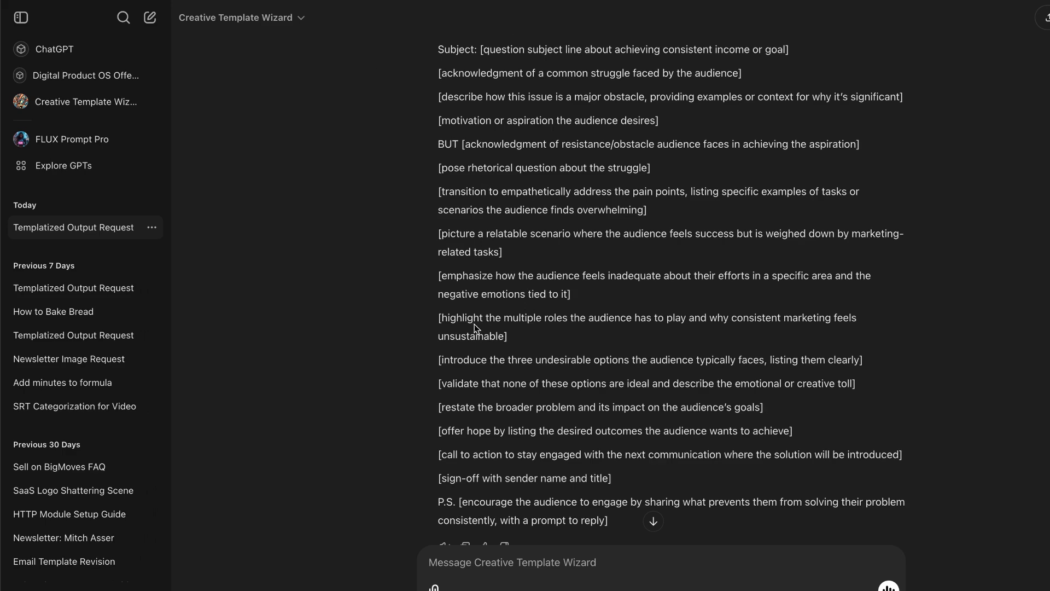
pyautogui.scroll(-1, 472, 248)
pyautogui.scroll(3, 492, 164)
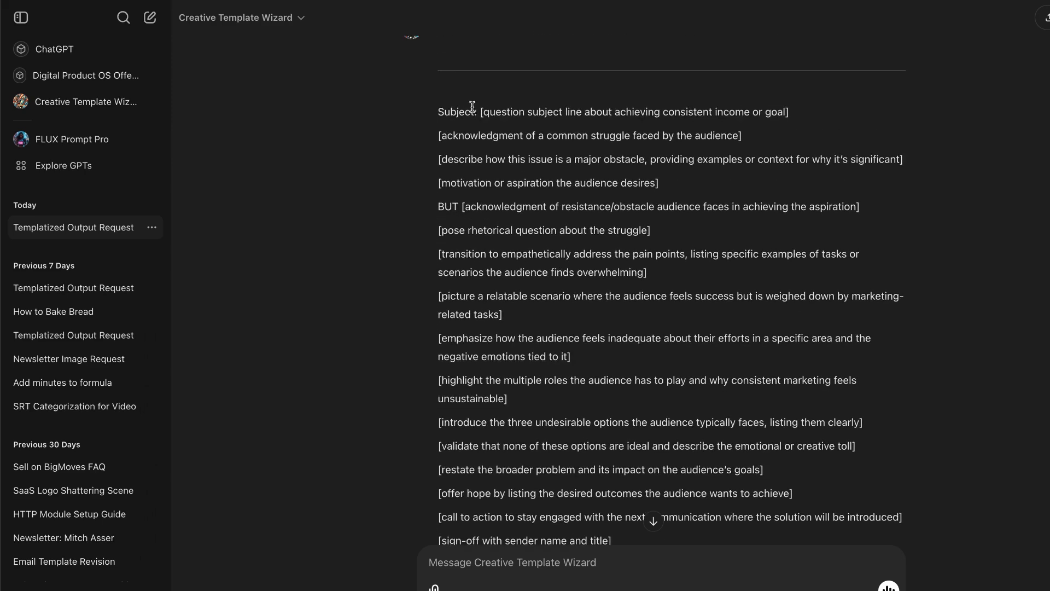
# Paste the bracketed email template into a new Content Copywriting prompt's text, removing blank lines.
pyautogui.moveTo(480, 111); pyautogui.dragTo(668, 461)
pyautogui.hotkey('ctrl', 'c')
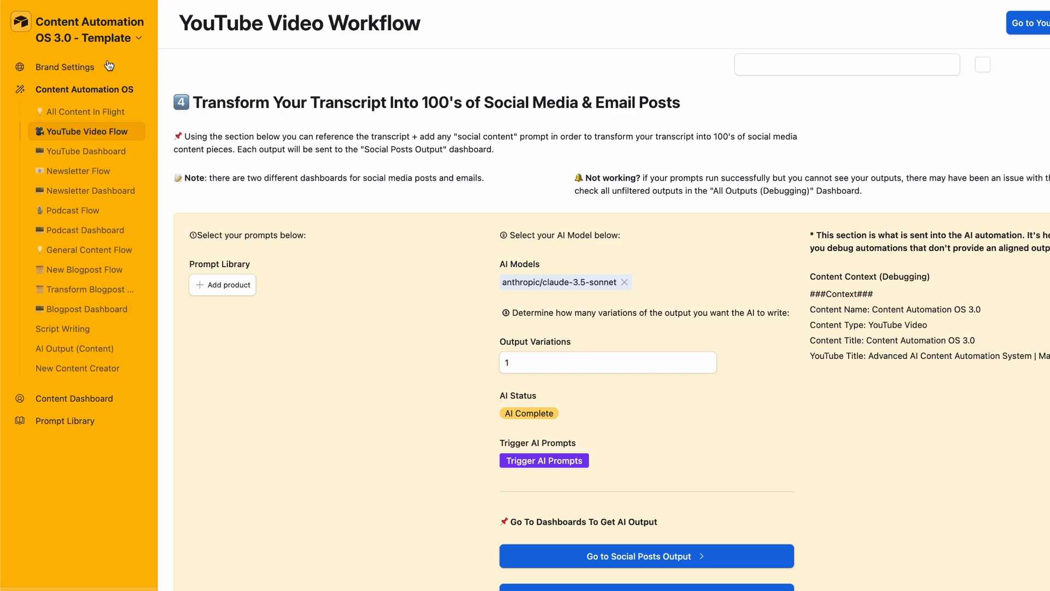
pyautogui.click(68, 421)
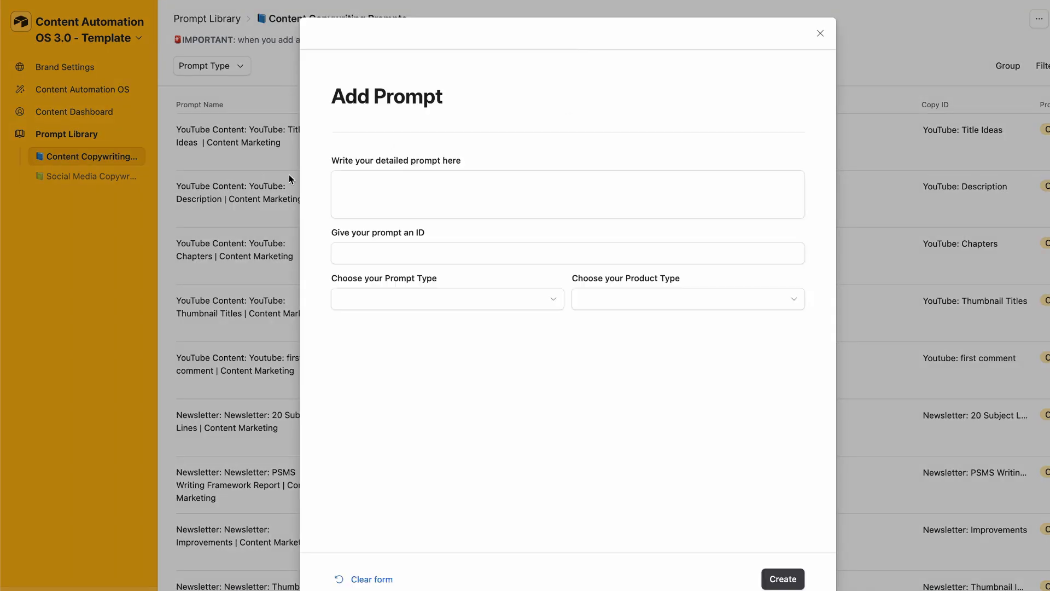
pyautogui.click(419, 186)
pyautogui.hotkey('ctrl', 'v')
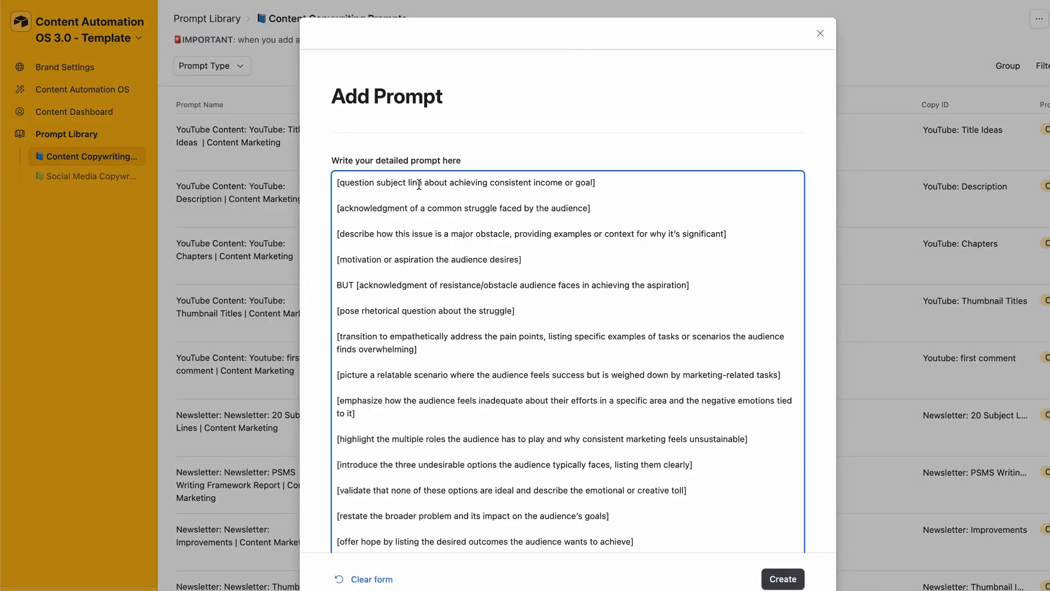
pyautogui.press('Down')
pyautogui.press('Delete')
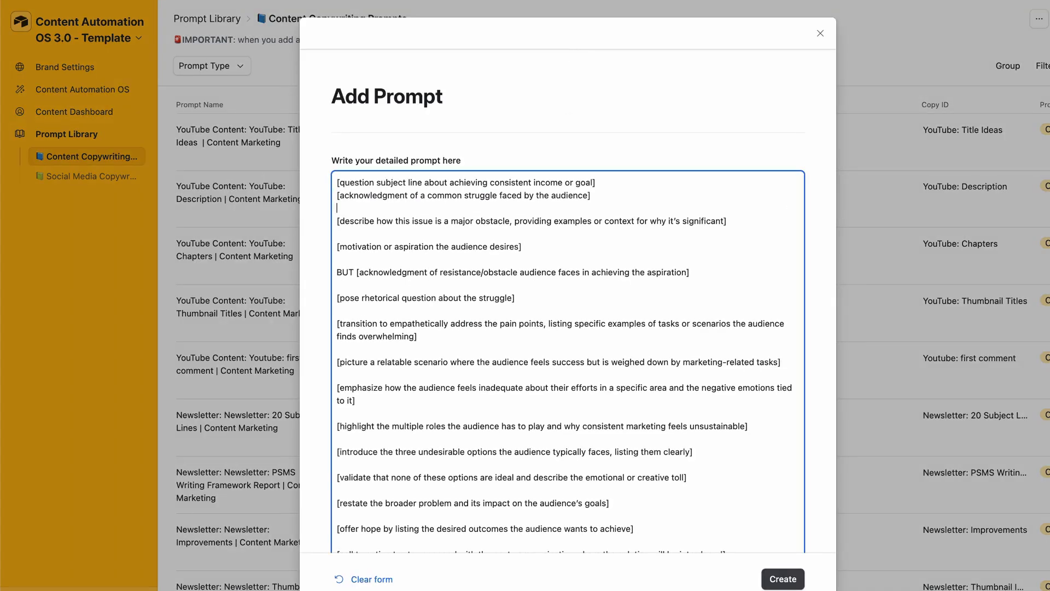
pyautogui.press('Down')
pyautogui.press('Delete')
pyautogui.press('Down')
pyautogui.press('Delete')
pyautogui.press('Down')
pyautogui.press('Delete')
pyautogui.press('Down')
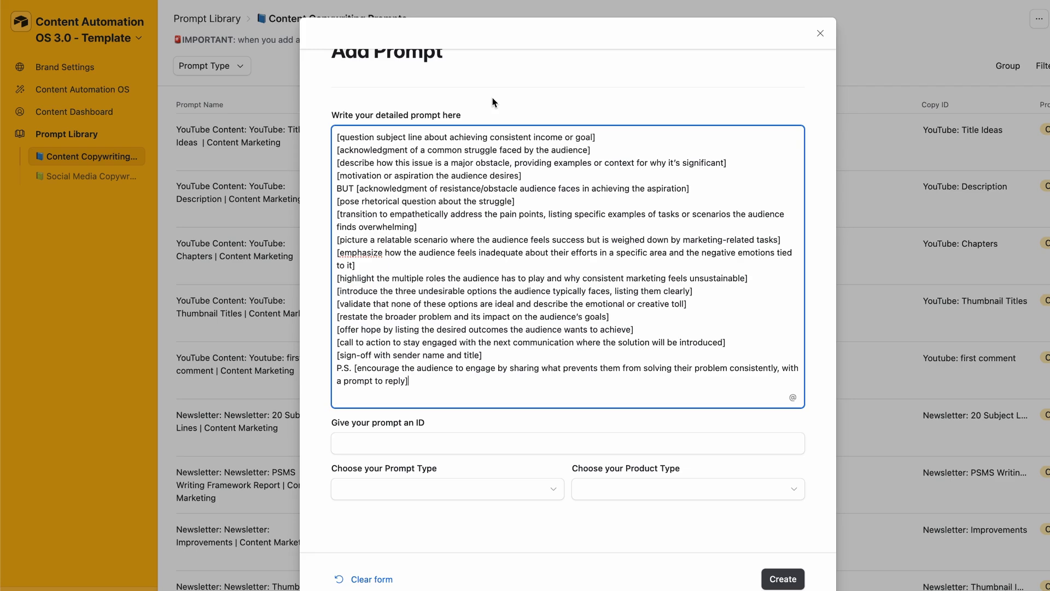
pyautogui.click(372, 433)
# Set ID 'Artist Example', Prompt Type Email Copy, Product Type Content Marketing, and create the prompt.
pyautogui.click(372, 445)
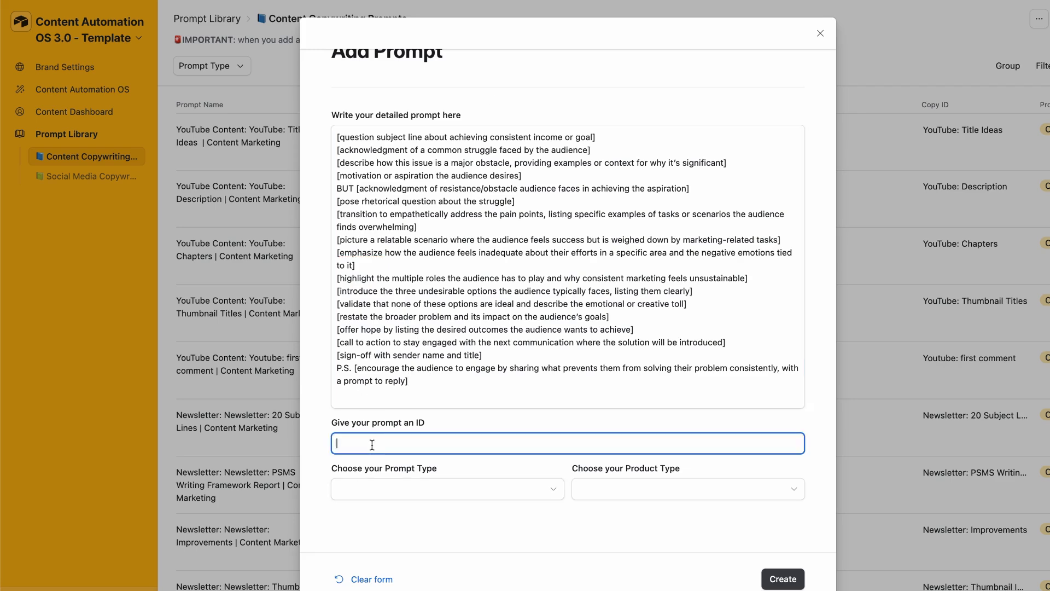
pyautogui.write('Artist Example')
pyautogui.click(447, 489)
pyautogui.click(364, 514)
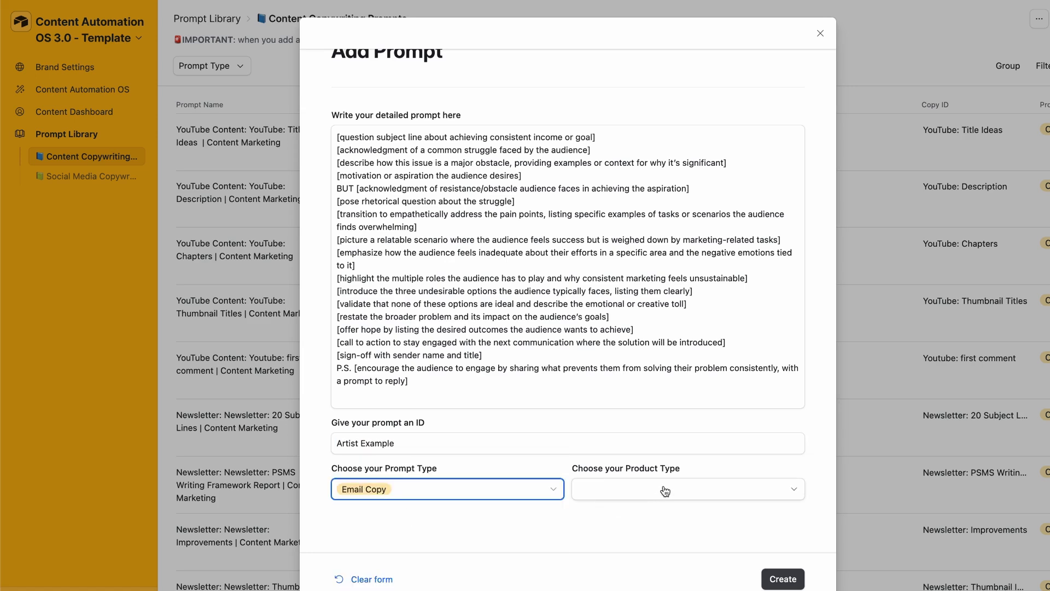
pyautogui.click(656, 489)
pyautogui.click(632, 557)
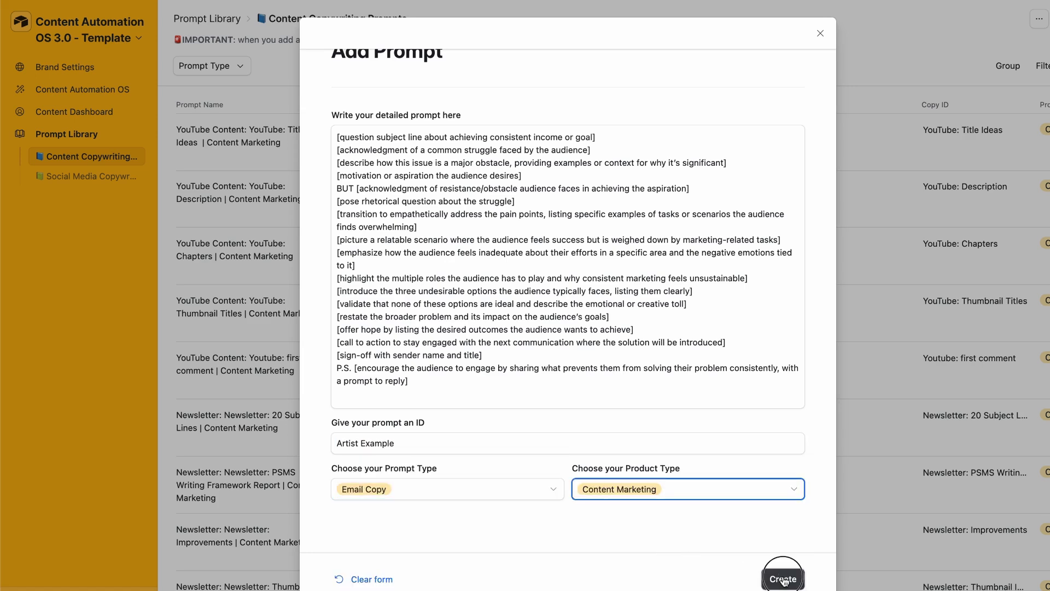
pyautogui.click(781, 578)
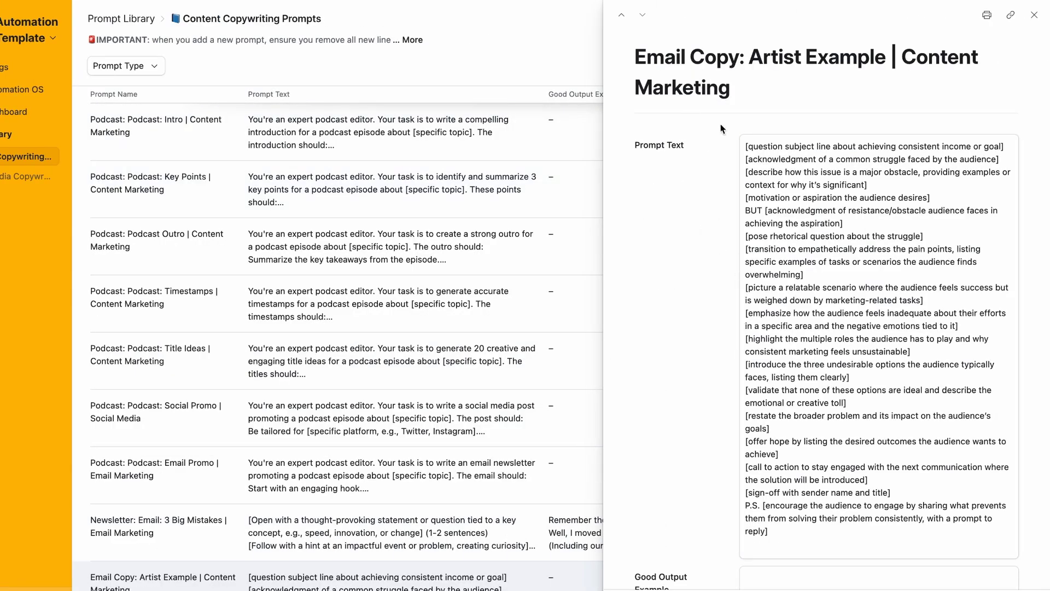
# Paste the original artist email as the prompt's Good Output Example, removing a blank line.
pyautogui.scroll(-10, 688, 311)
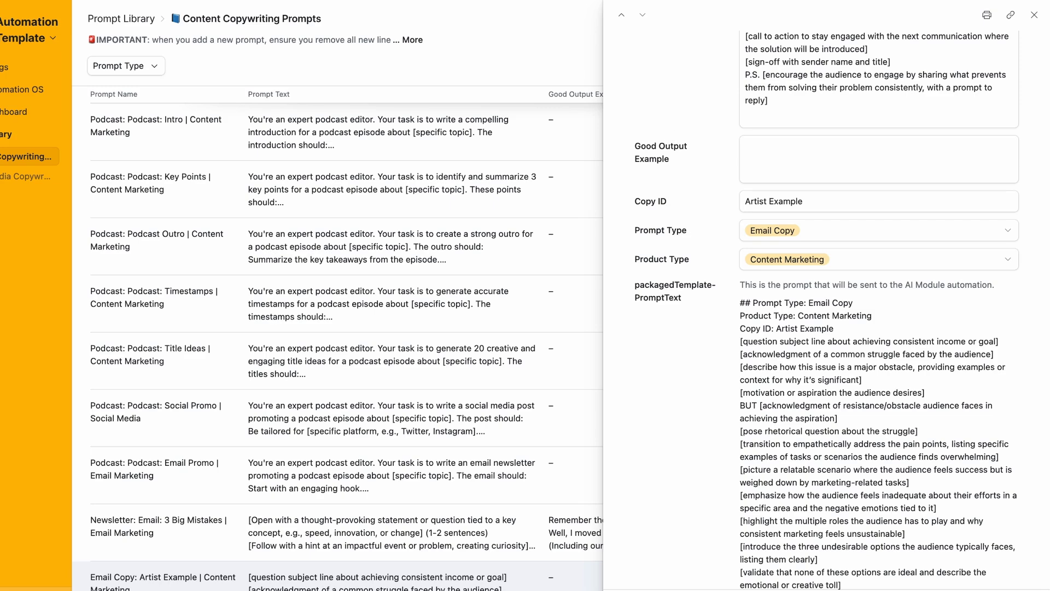
pyautogui.click(783, 164)
pyautogui.hotkey('ctrl', 'v')
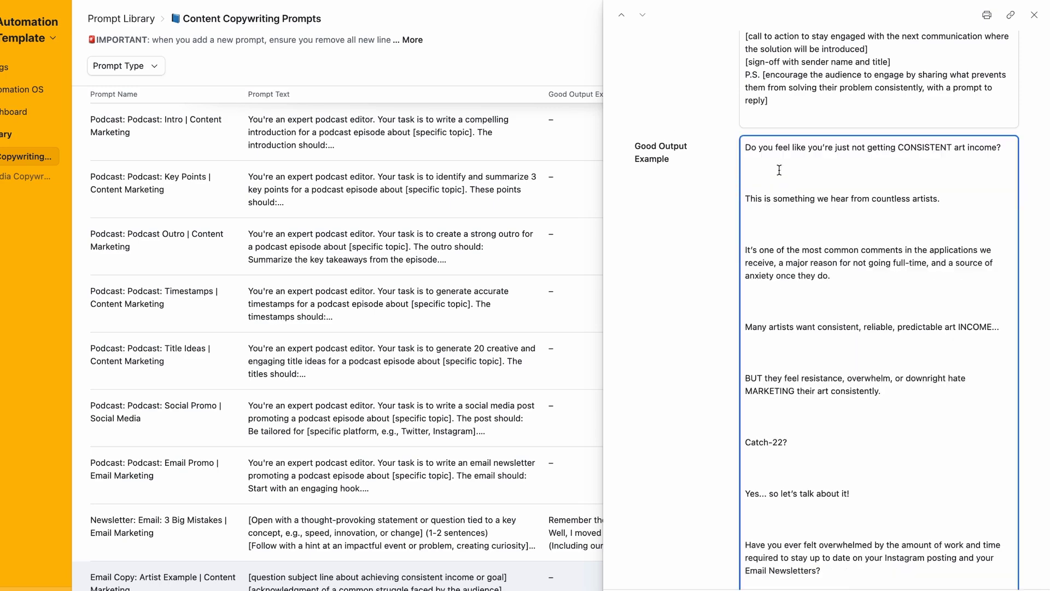
pyautogui.press('Delete')
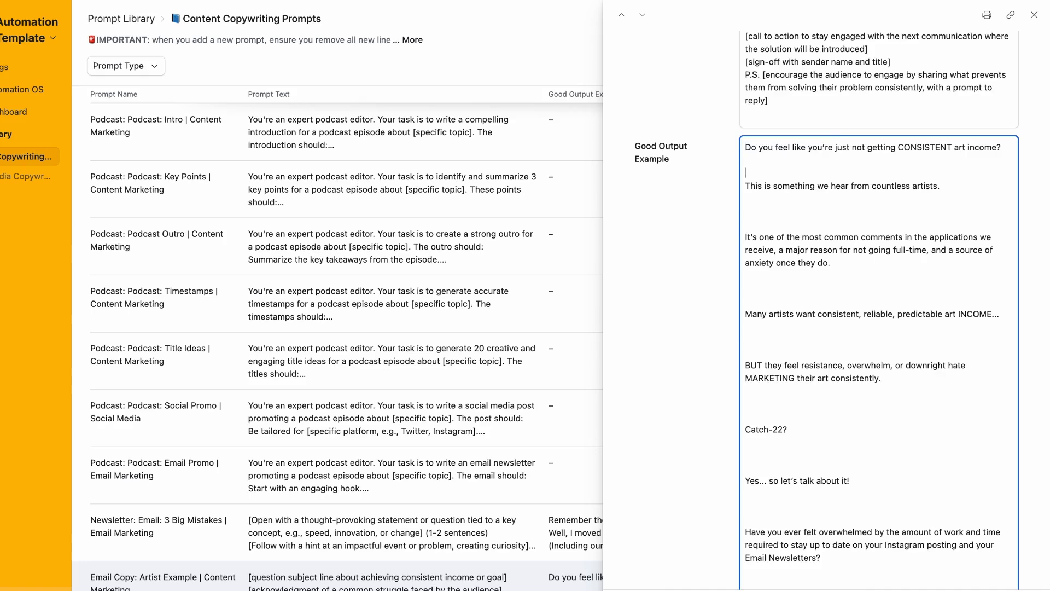
pyautogui.click(678, 235)
pyautogui.scroll(8, 678, 235)
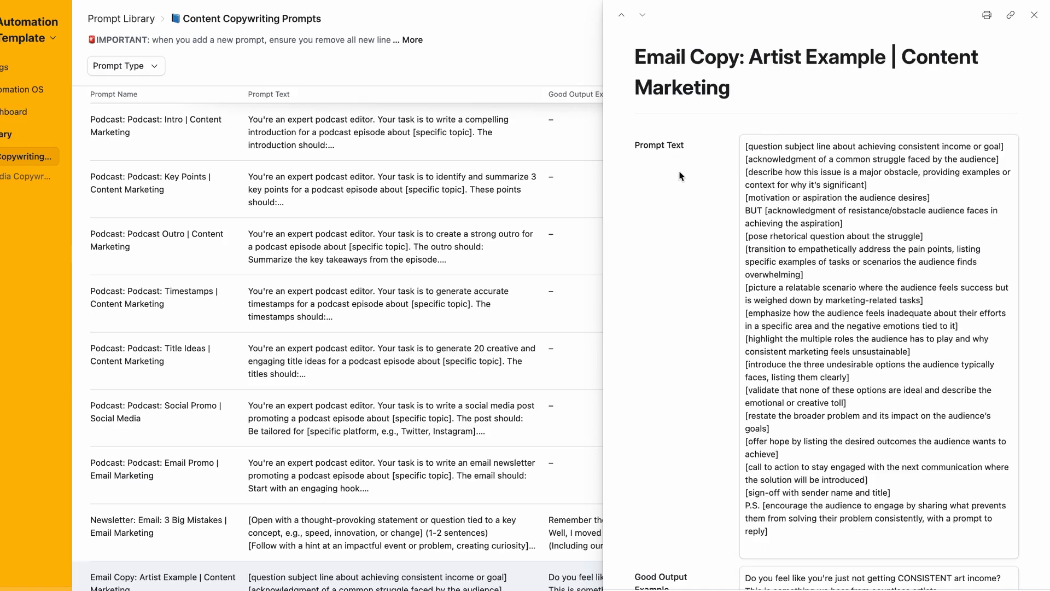
pyautogui.scroll(-8, 678, 175)
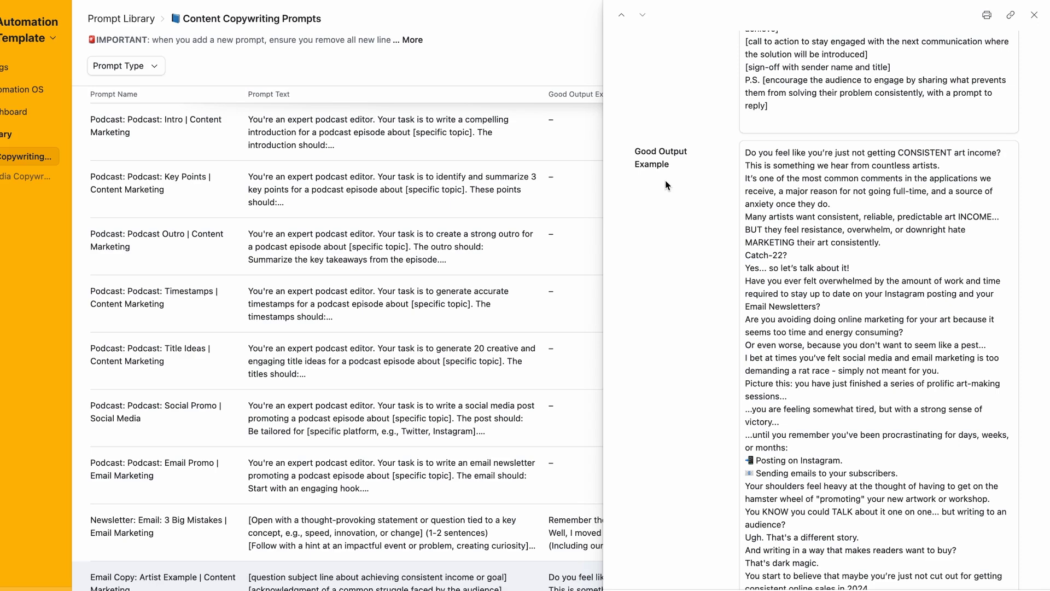
pyautogui.scroll(15, 875, 307)
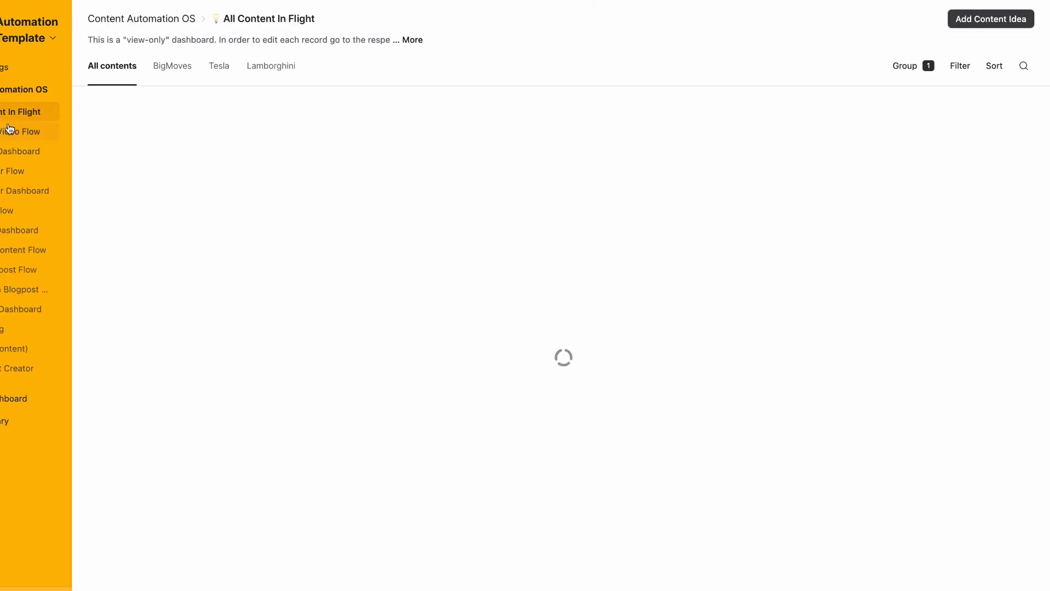
# In the YouTube Video Workflow, select Content Automation OS 3.0 as the content item.
pyautogui.click(13, 131)
pyautogui.click(218, 203)
pyautogui.click(218, 326)
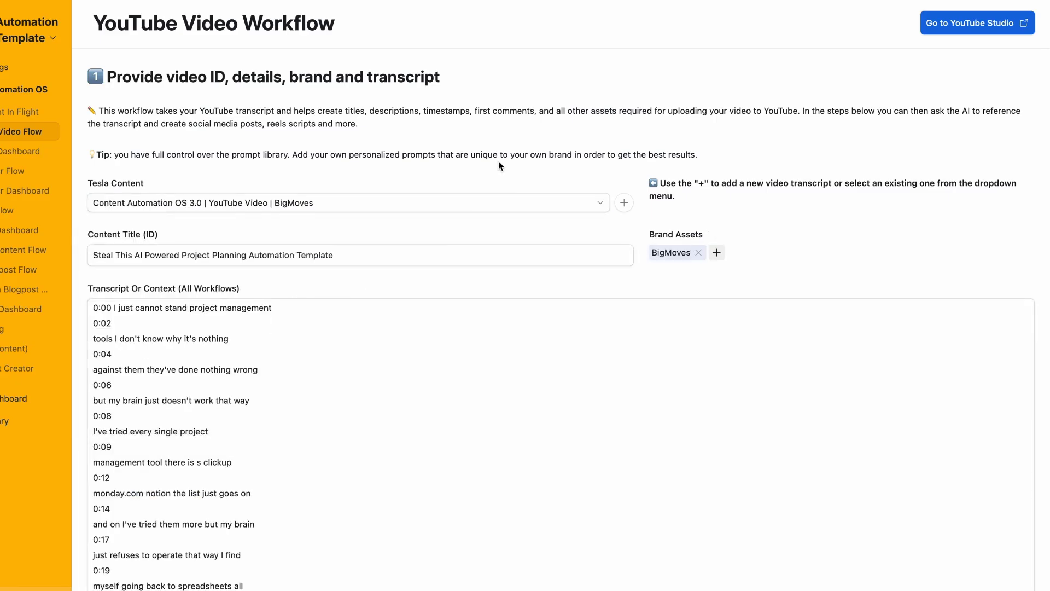
pyautogui.scroll(-20, 164, 253)
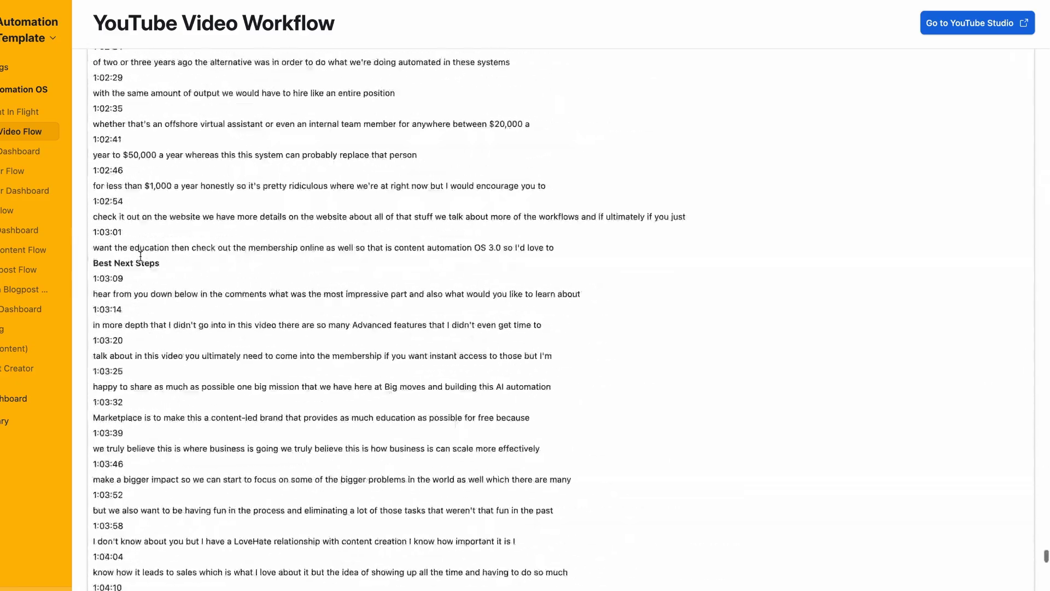
pyautogui.scroll(5, 218, 140)
pyautogui.scroll(5, 219, 140)
pyautogui.scroll(-15, 164, 219)
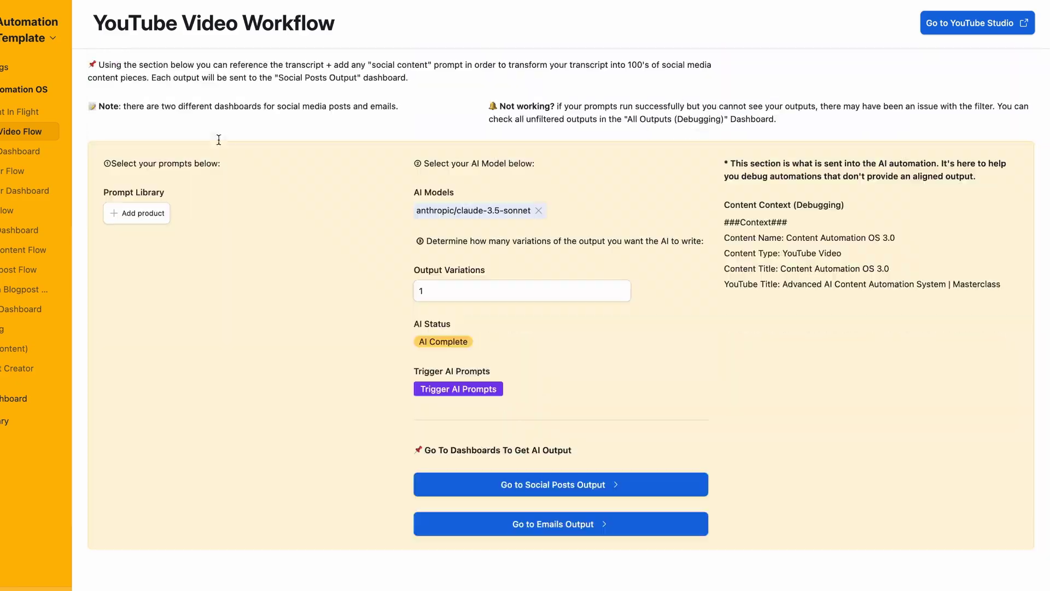
# Add the 'Email Copy: Artist Example' prompt and highlight 'Artist Example' in the resulting email title.
pyautogui.click(141, 214)
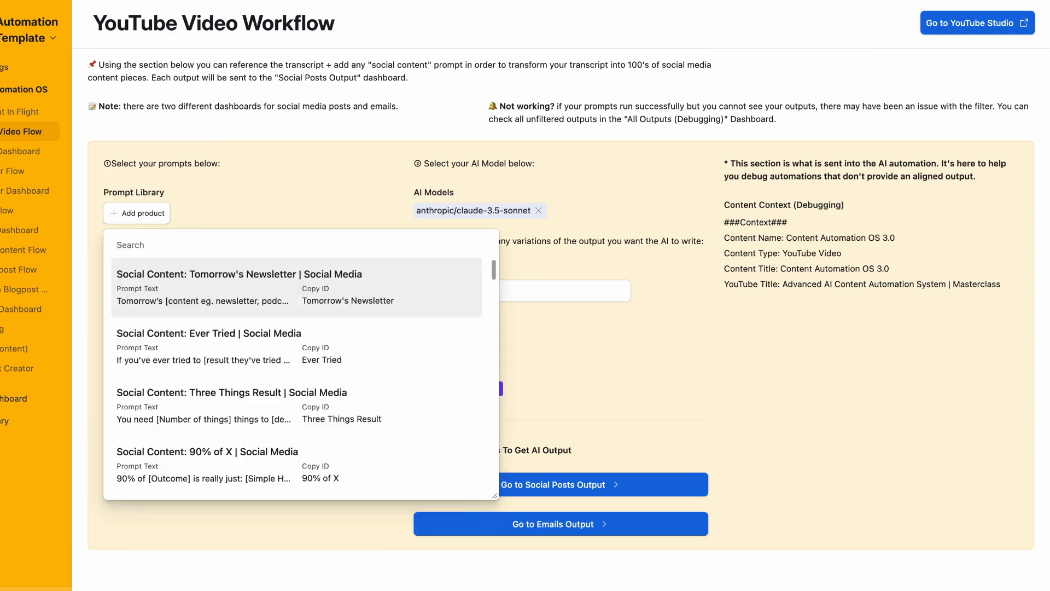
pyautogui.write('artist')
pyautogui.click(253, 294)
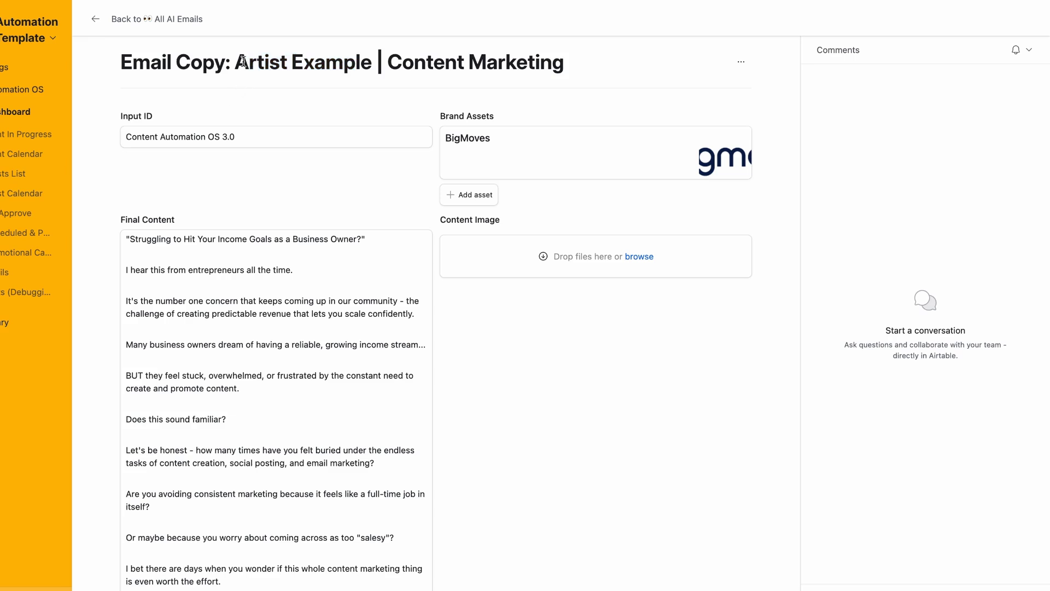
pyautogui.moveTo(249, 62); pyautogui.dragTo(378, 64)
pyautogui.scroll(-2, 101, 173)
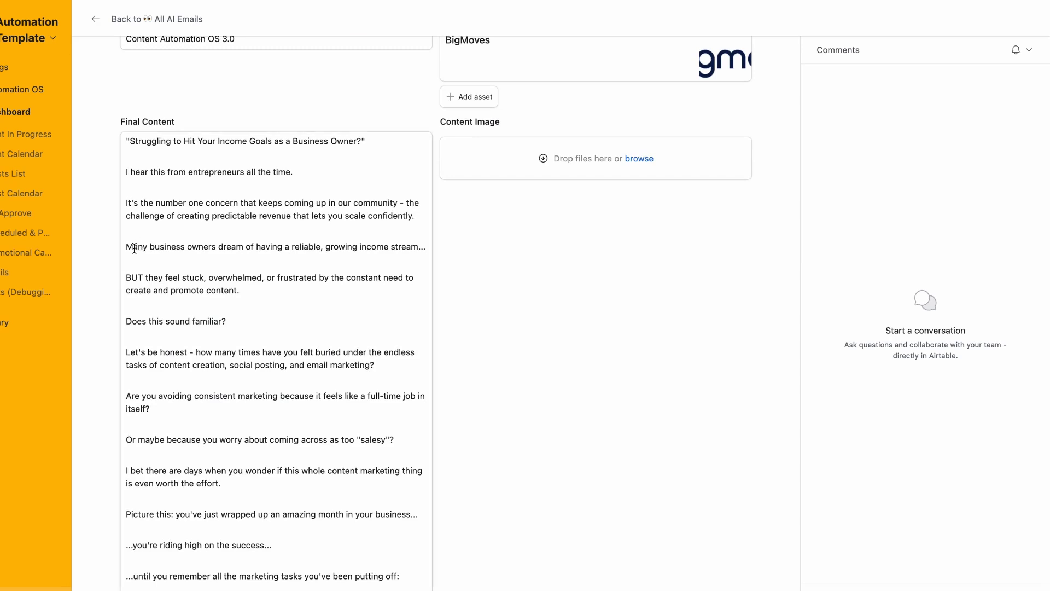
pyautogui.moveTo(130, 141); pyautogui.dragTo(359, 144)
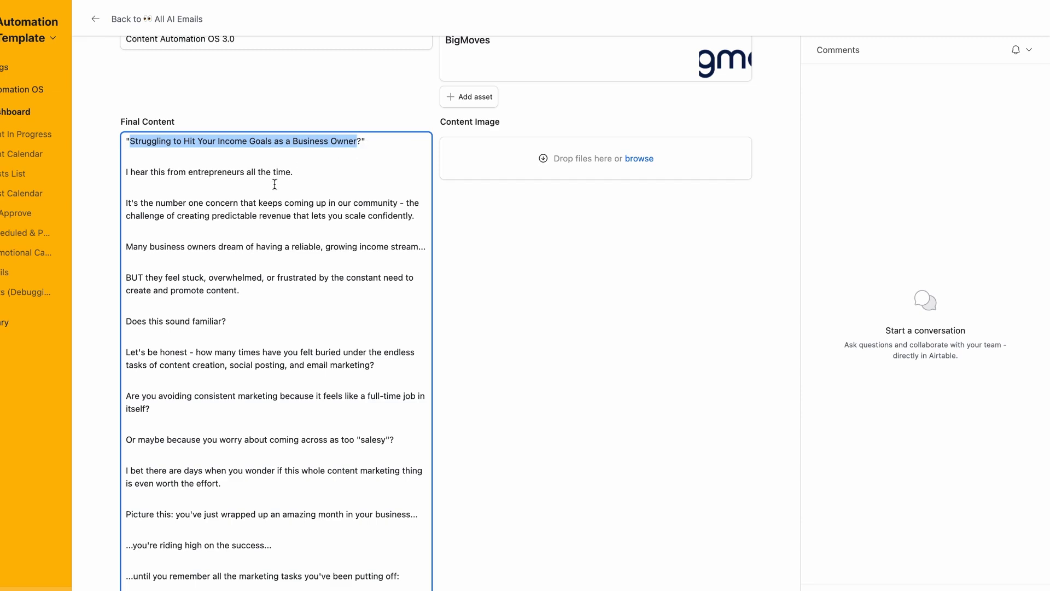
pyautogui.click(247, 106)
pyautogui.scroll(-1, 131, 183)
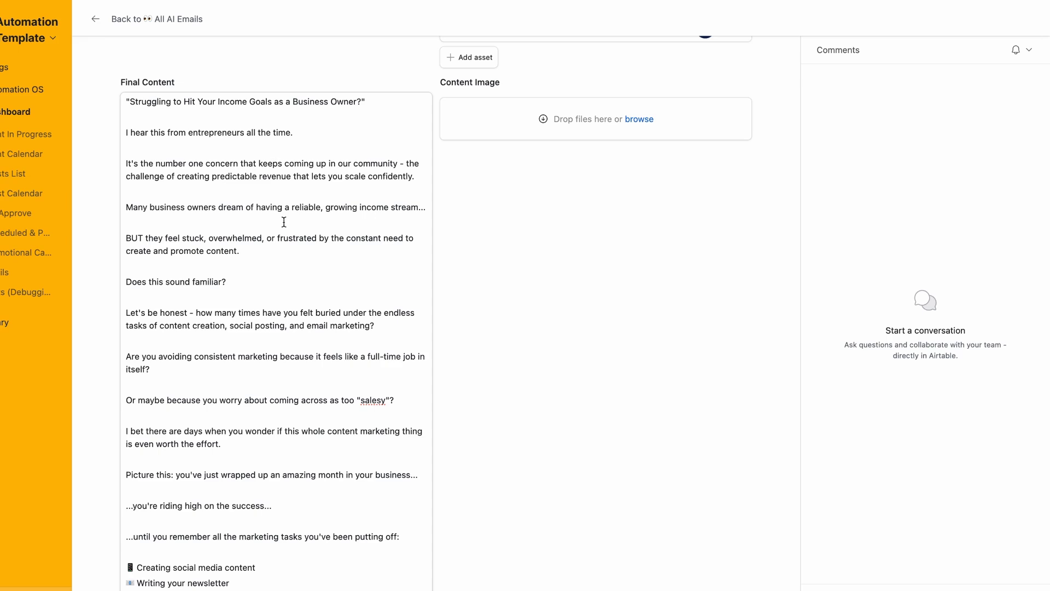
pyautogui.scroll(-3, 219, 214)
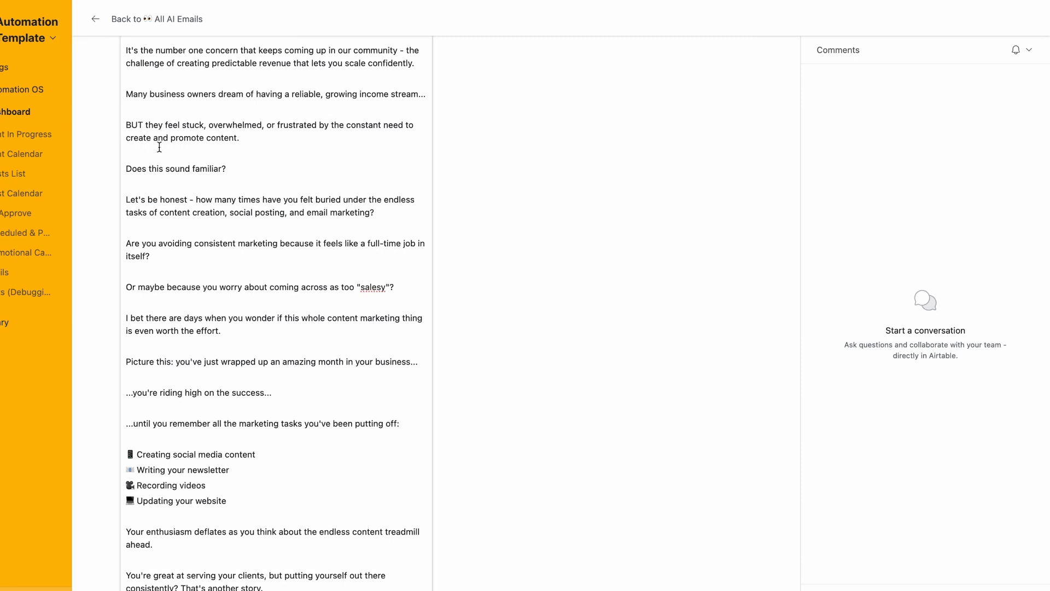
pyautogui.scroll(-3, 131, 200)
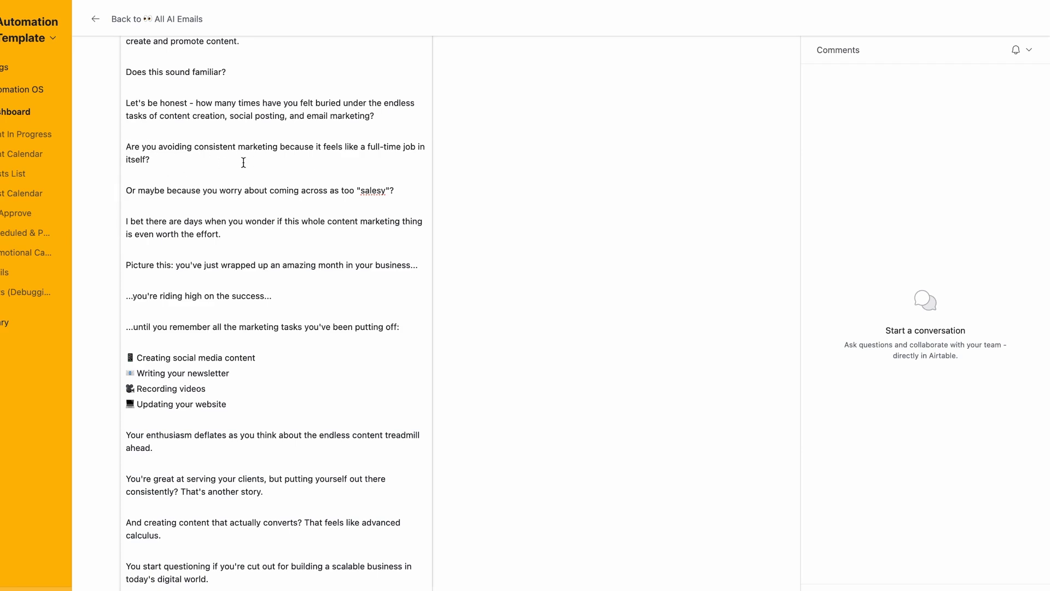
pyautogui.scroll(-3, 243, 163)
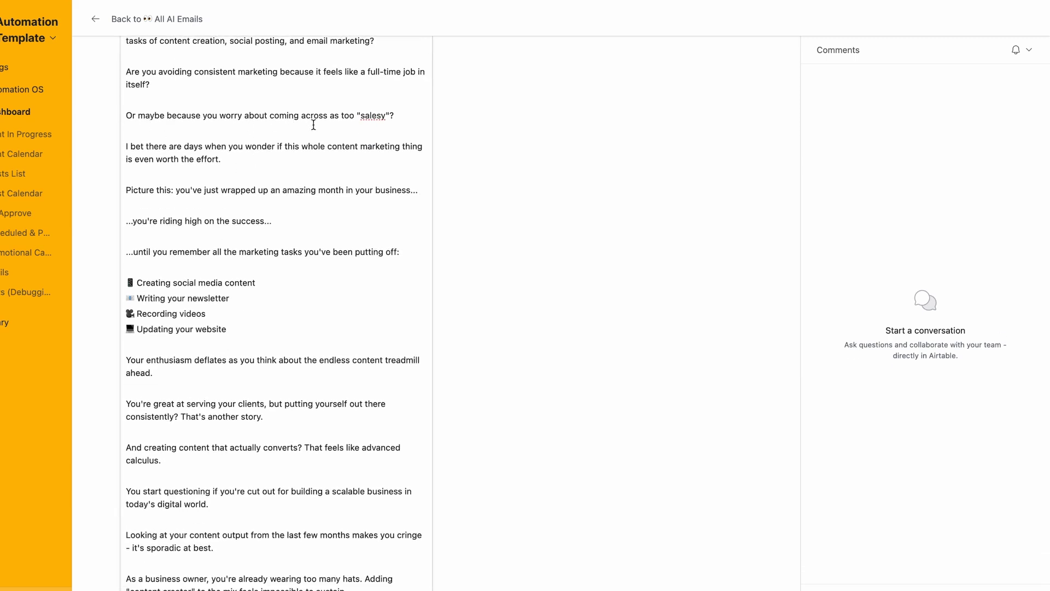
pyautogui.scroll(-1, 308, 130)
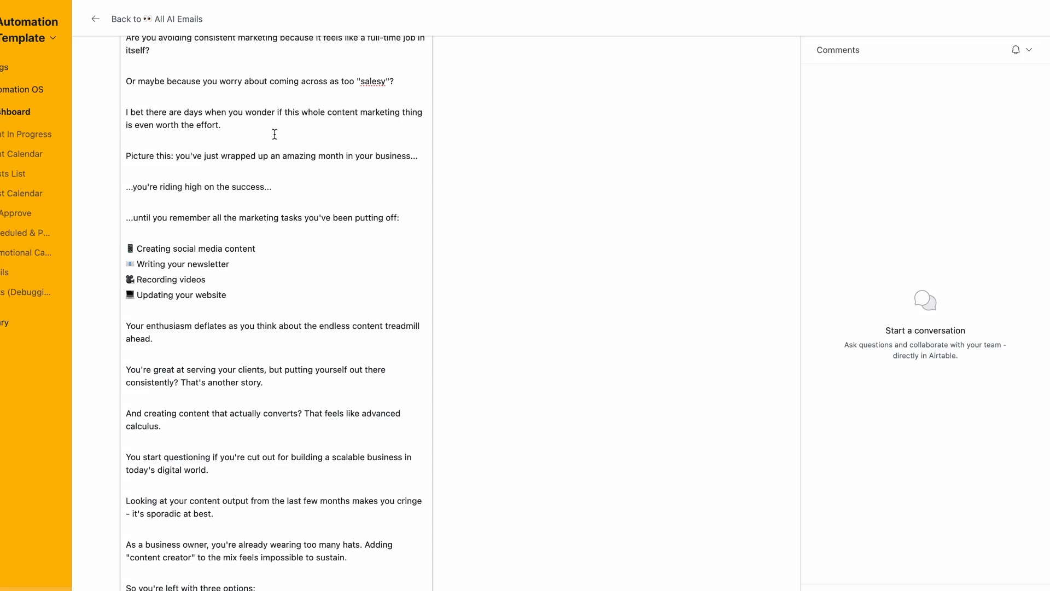
pyautogui.scroll(-1, 249, 133)
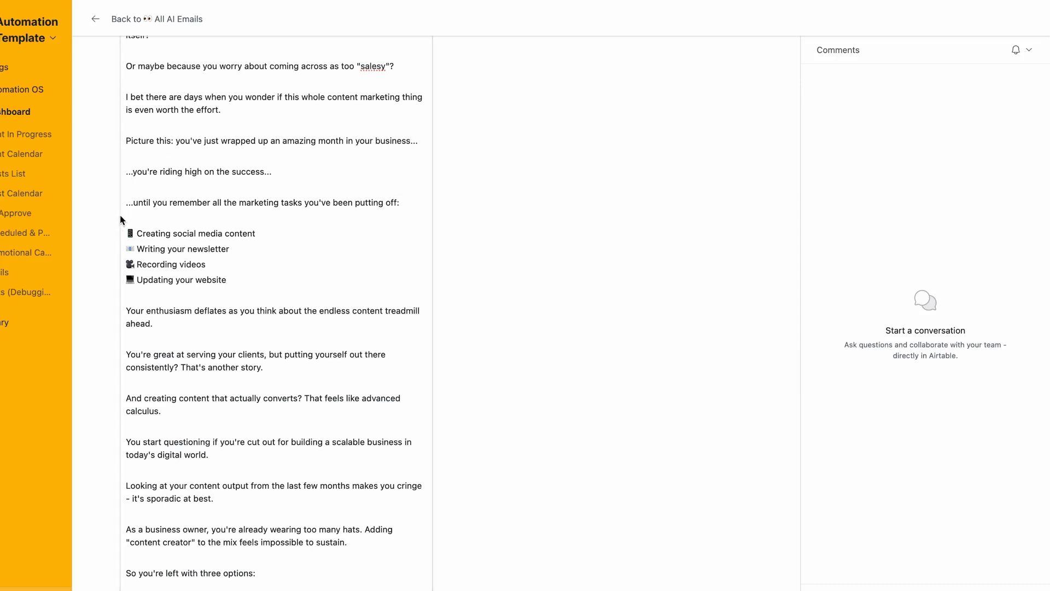
pyautogui.scroll(-3, 131, 206)
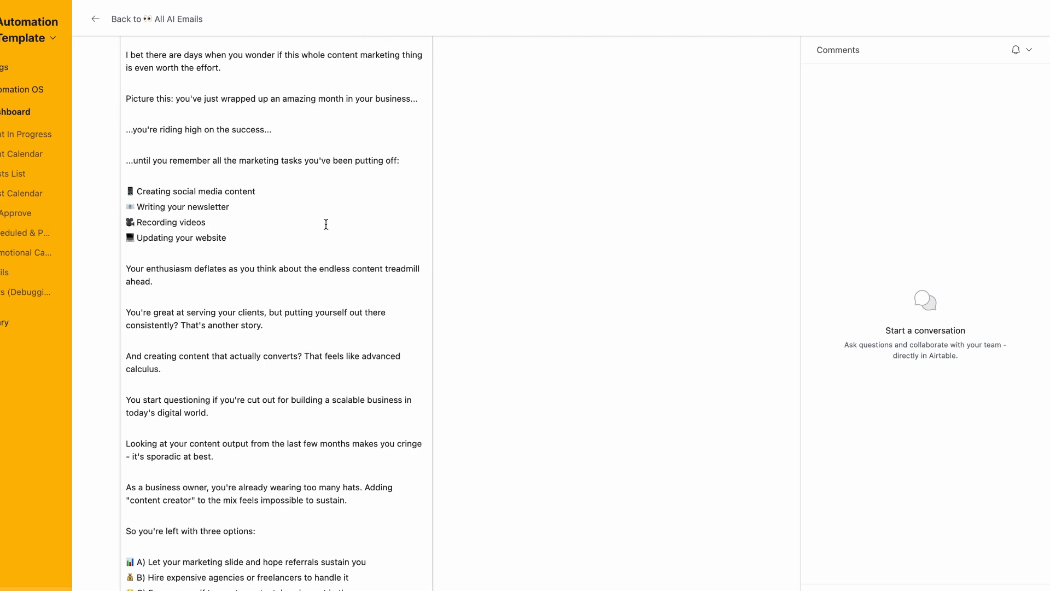
pyautogui.scroll(-5, 220, 241)
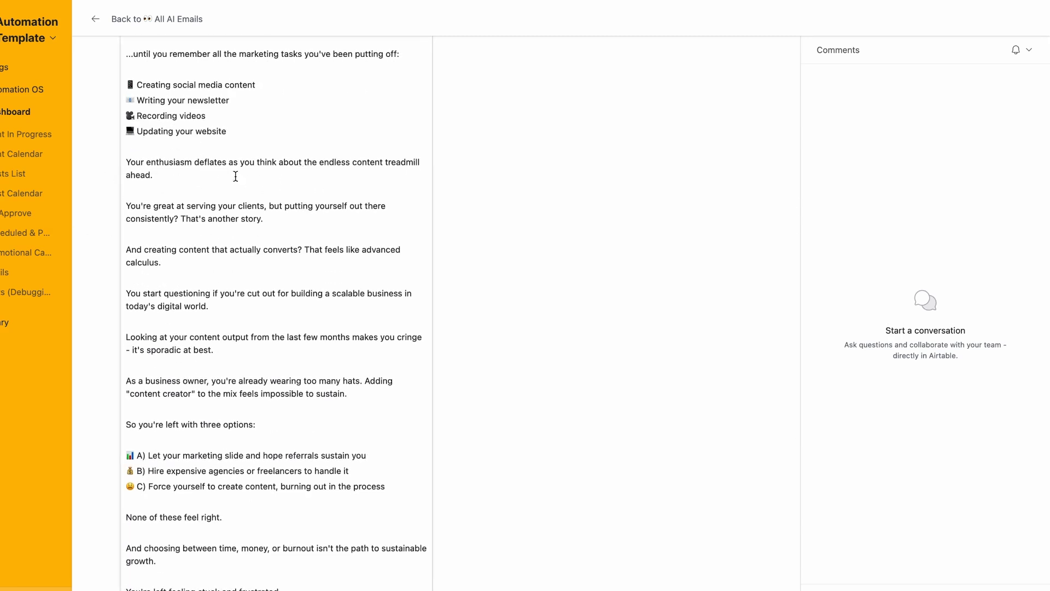
pyautogui.scroll(-1, 132, 191)
pyautogui.scroll(-3, 132, 192)
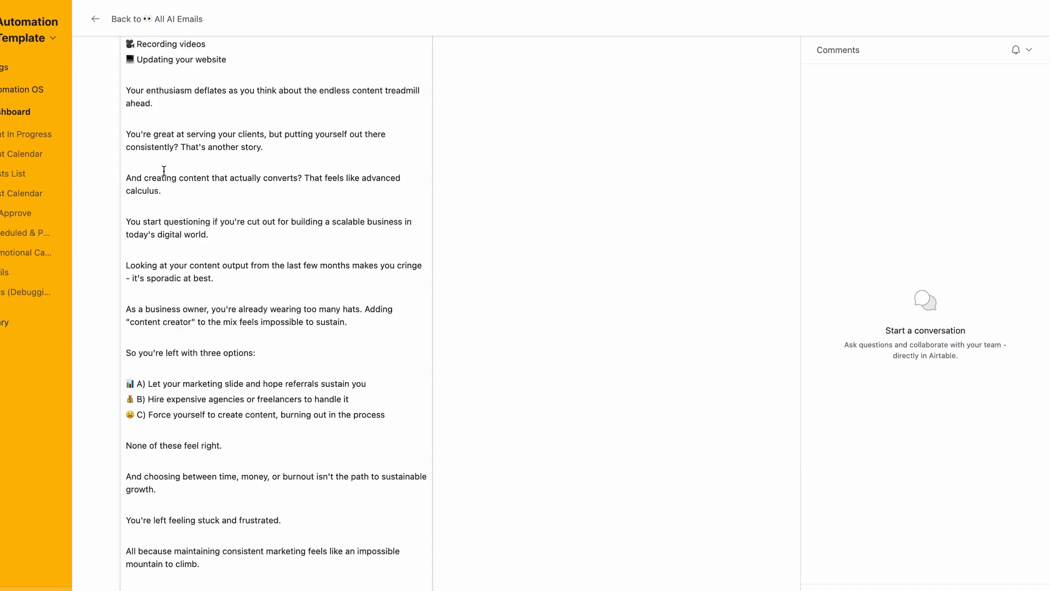
pyautogui.scroll(-2, 164, 171)
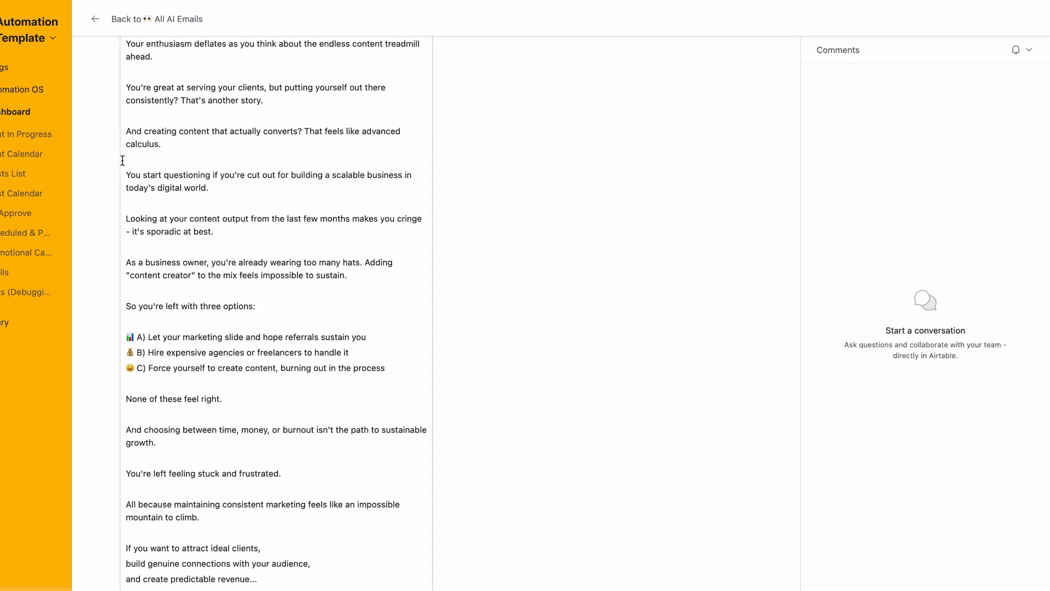
pyautogui.scroll(-2, 122, 158)
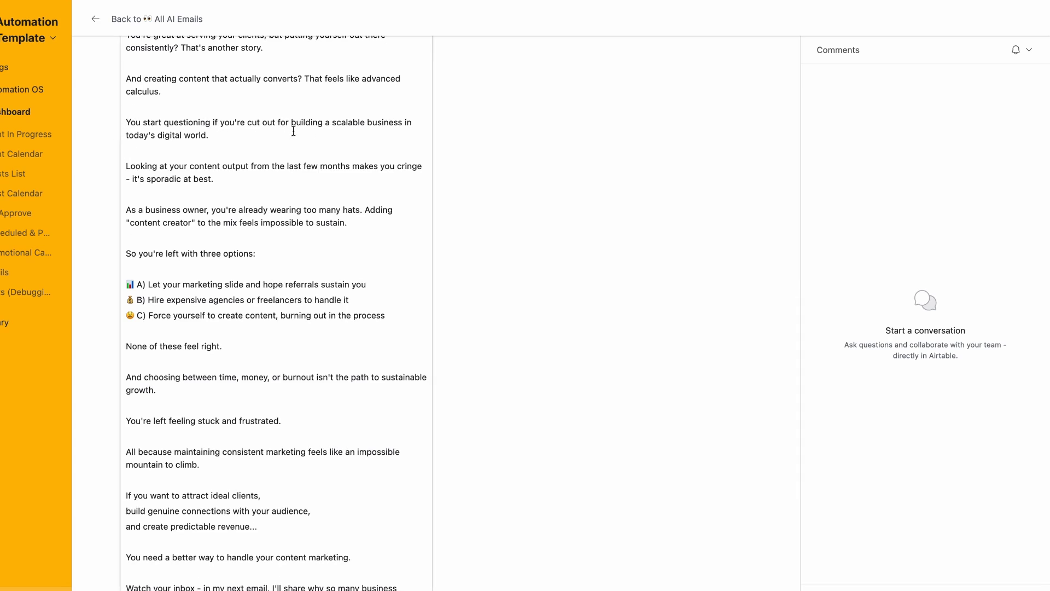
pyautogui.scroll(-1, 146, 135)
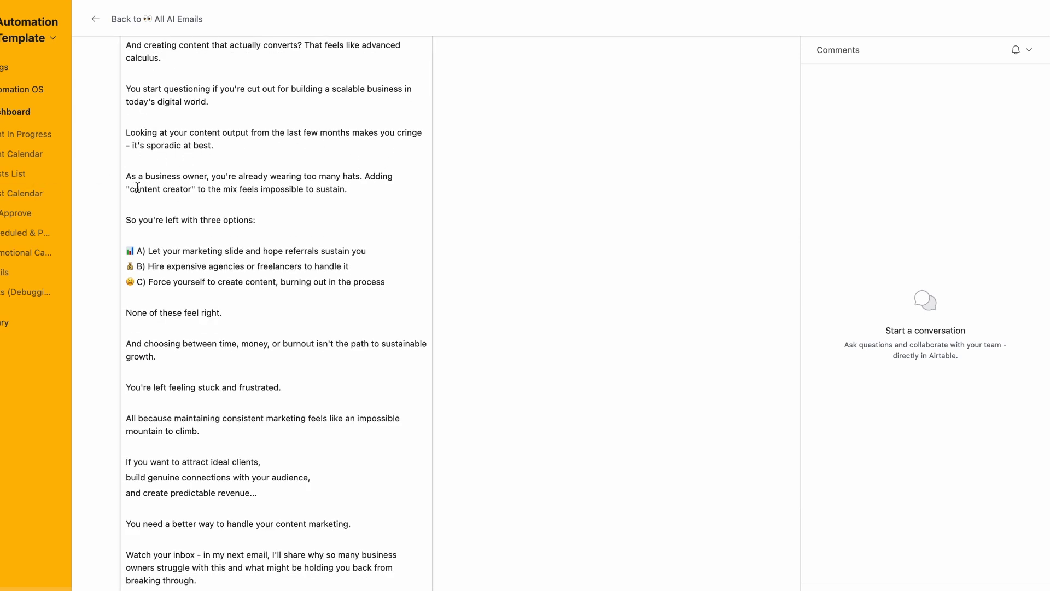
pyautogui.scroll(-1, 125, 189)
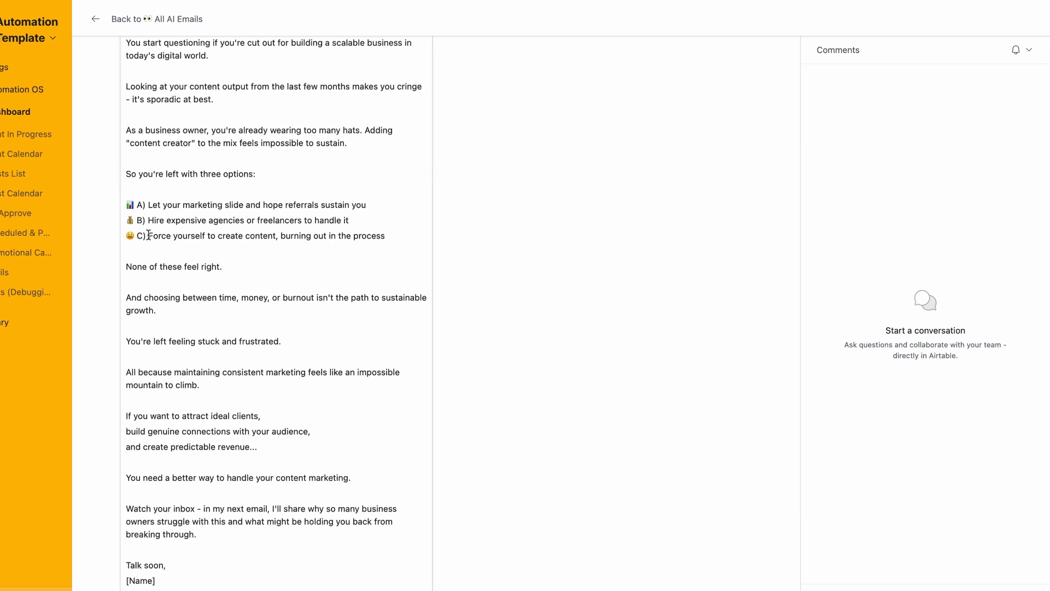
pyautogui.scroll(-1, 155, 239)
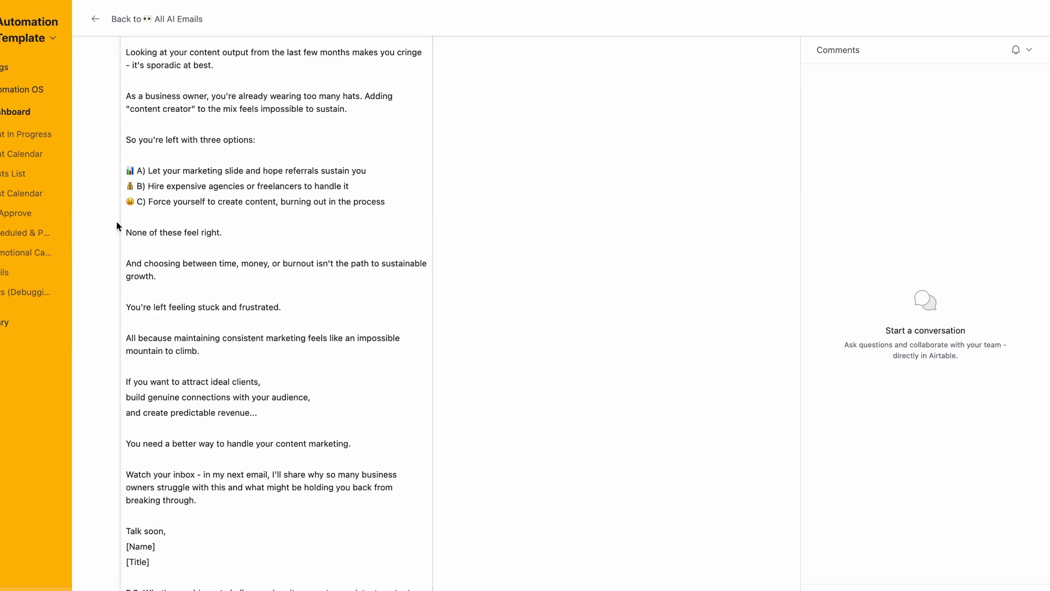
pyautogui.scroll(-1, 126, 234)
pyautogui.scroll(-1, 129, 237)
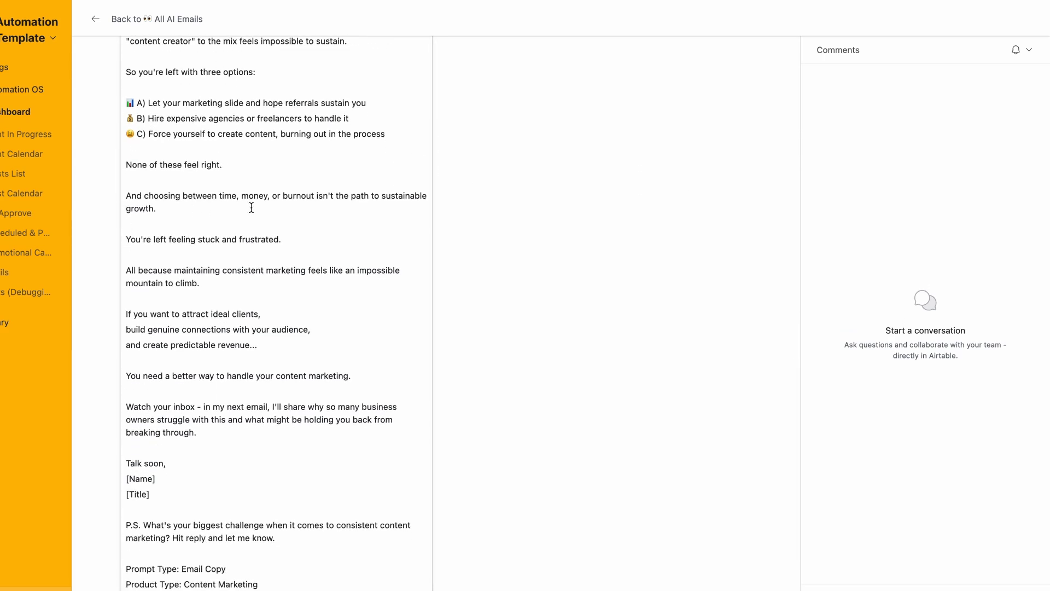
pyautogui.scroll(-2, 129, 219)
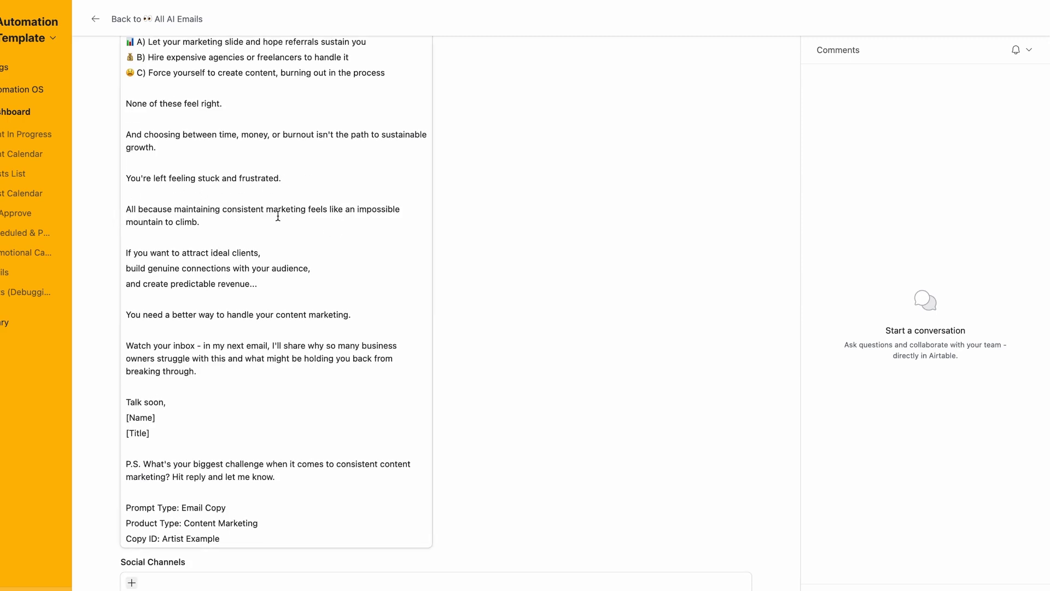
pyautogui.scroll(-2, 109, 242)
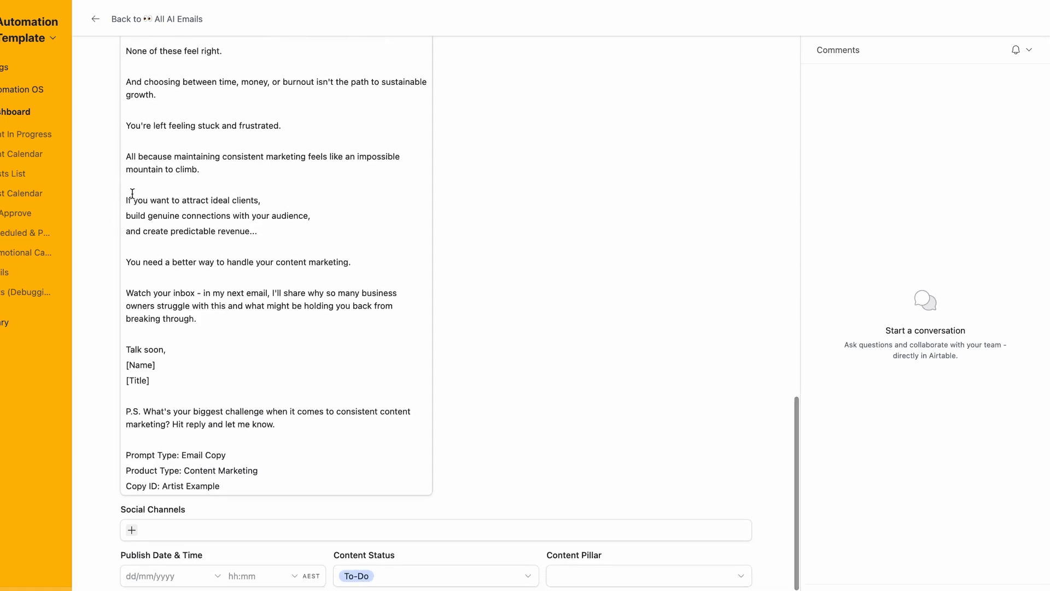